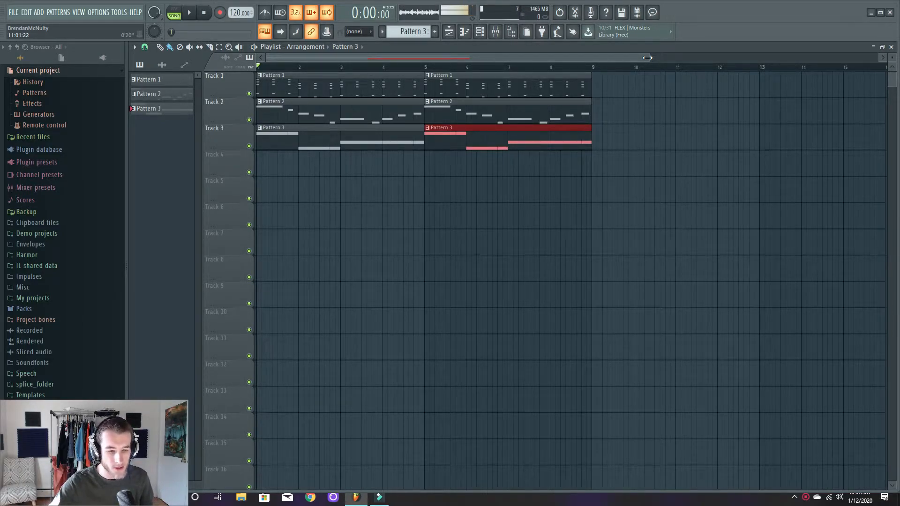
Play the arrangement from the start with all eight bars filling the playlist width.
left_click_drag(647, 58, 549, 57)
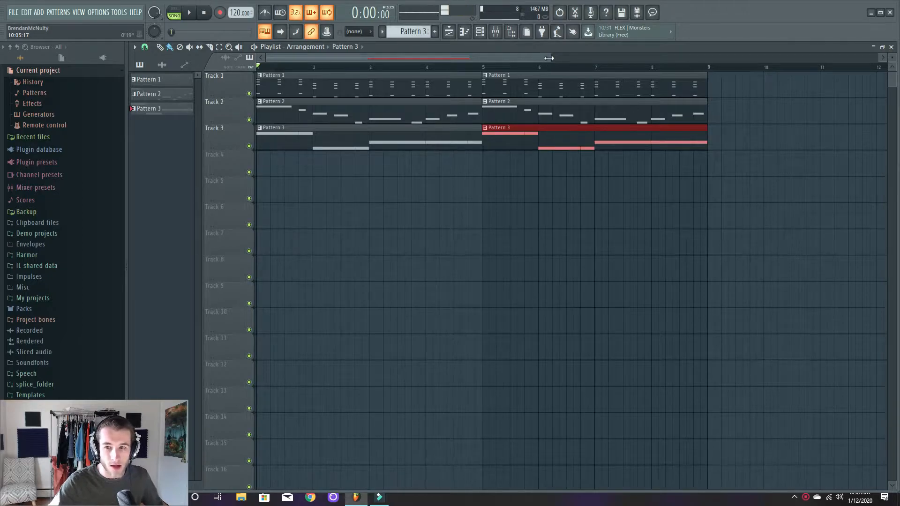
left_click_drag(546, 56, 496, 54)
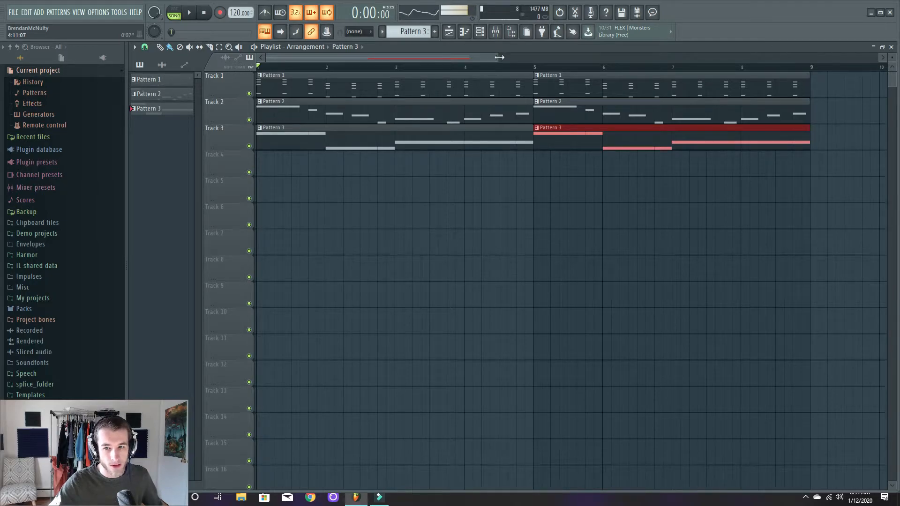
left_click_drag(499, 57, 502, 58)
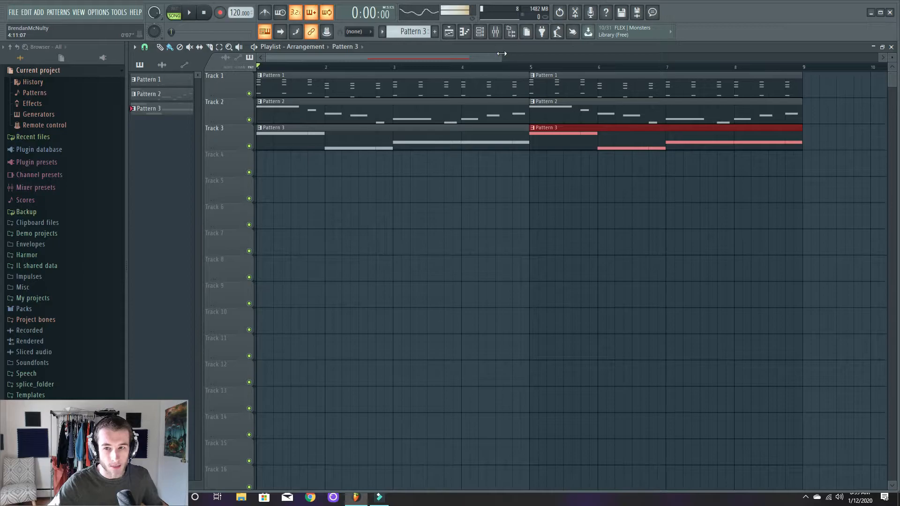
left_click_drag(502, 57, 508, 56)
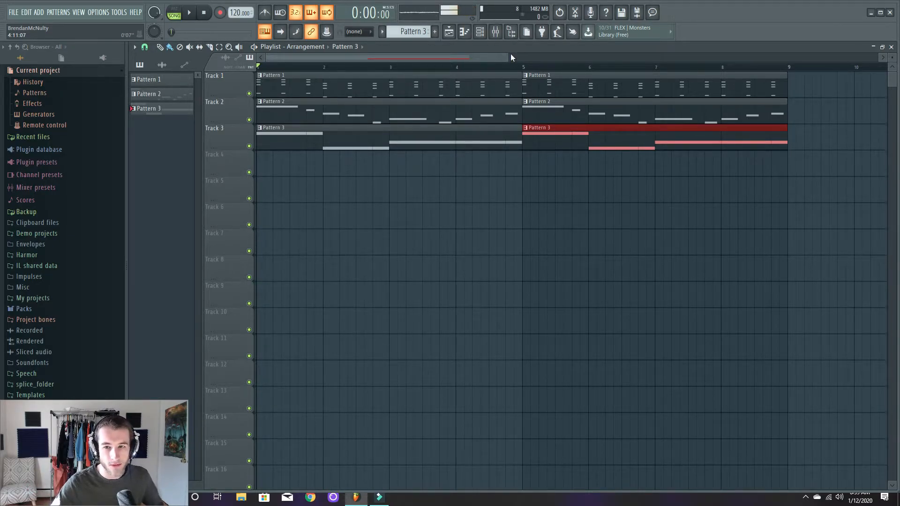
left_click_drag(509, 56, 476, 55)
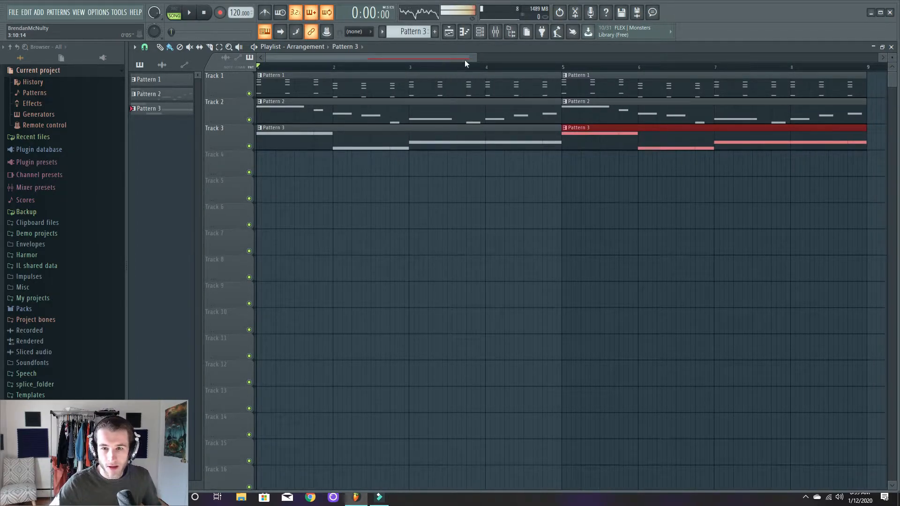
left_click_drag(474, 58, 476, 58)
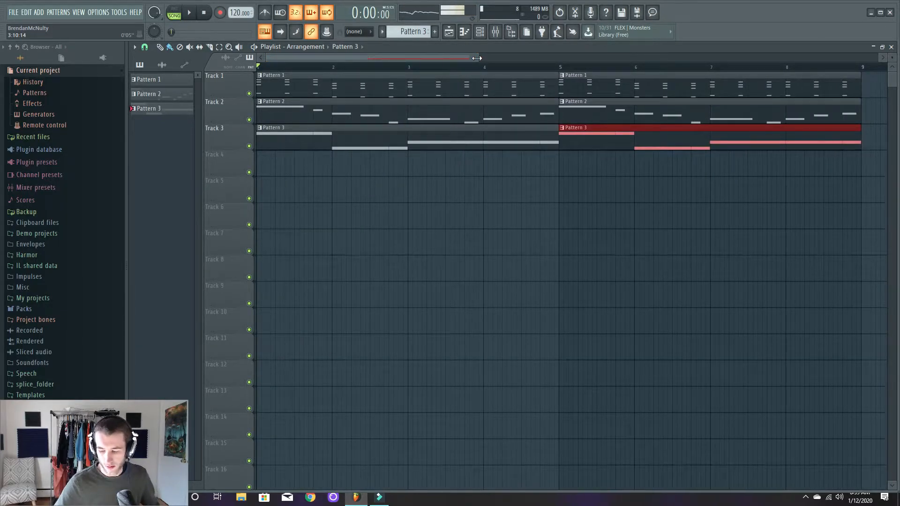
key("space")
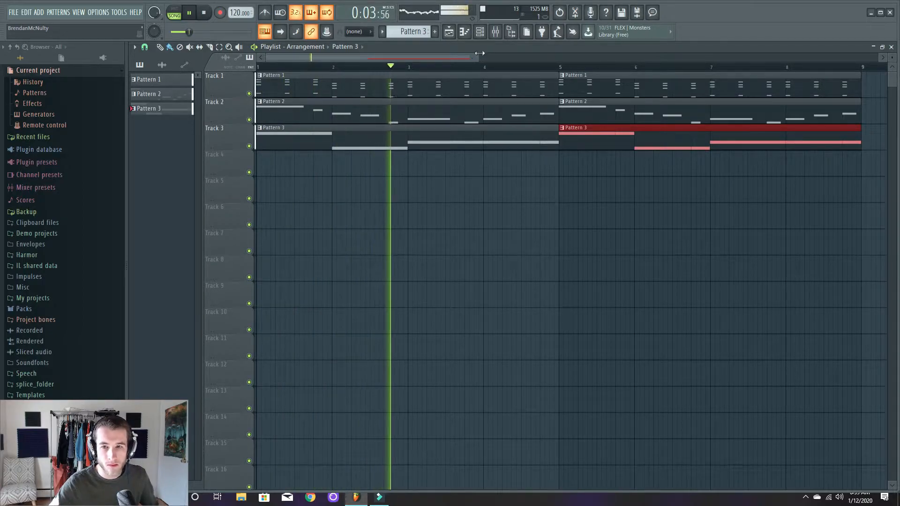
Raise the Insert 30 mixer track's volume to 0.8 dB during playback, and stop the song.
left_click(494, 38)
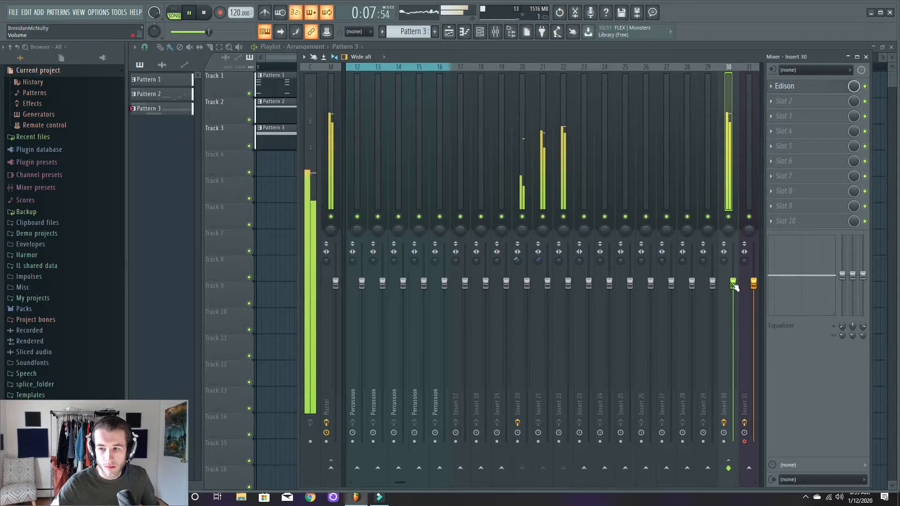
left_click_drag(733, 287, 733, 282)
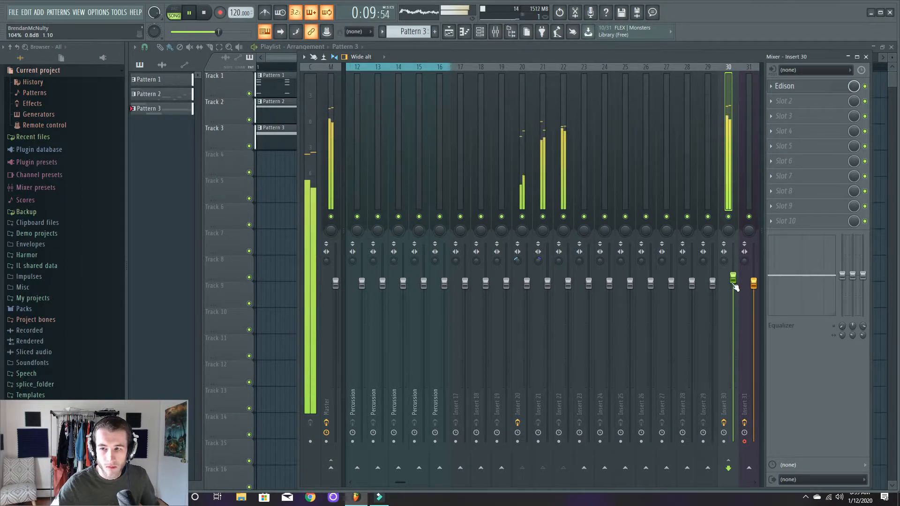
left_click(273, 61)
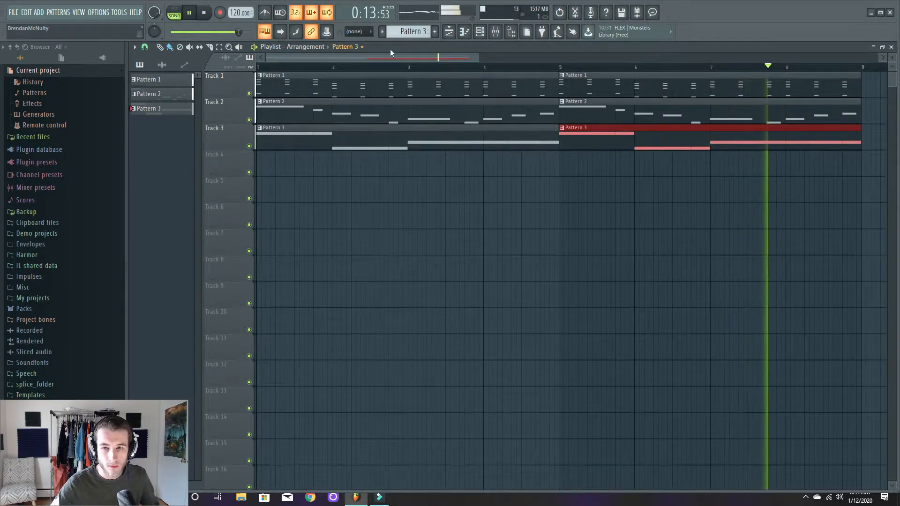
left_click(495, 37)
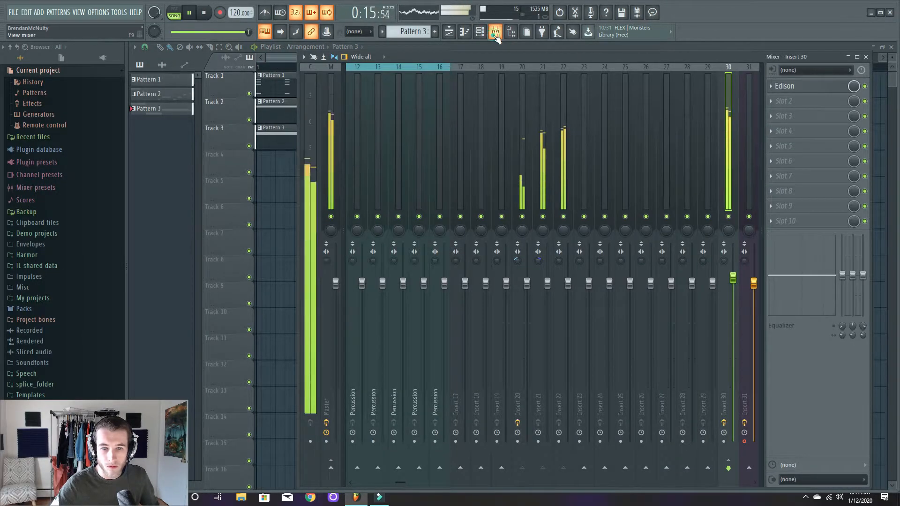
left_click(496, 37)
key("space")
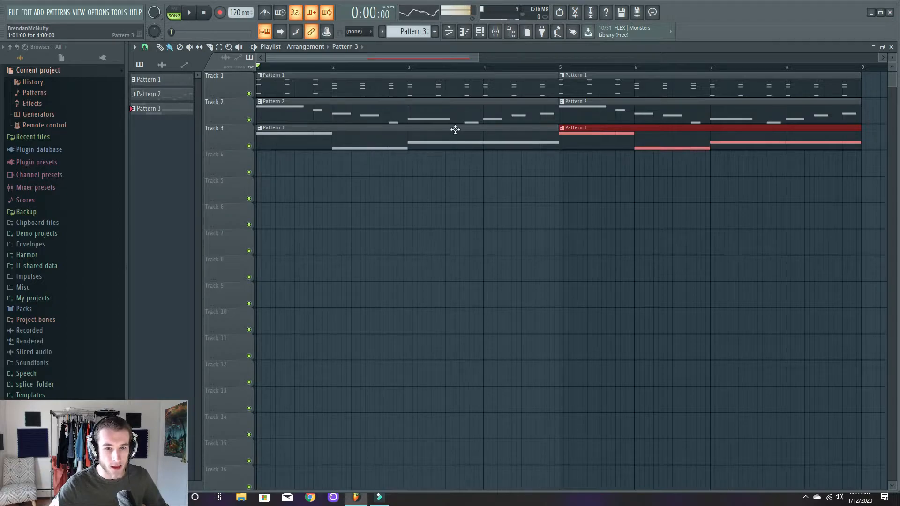
Delete the FPC channel from the channel rack.
left_click(480, 33)
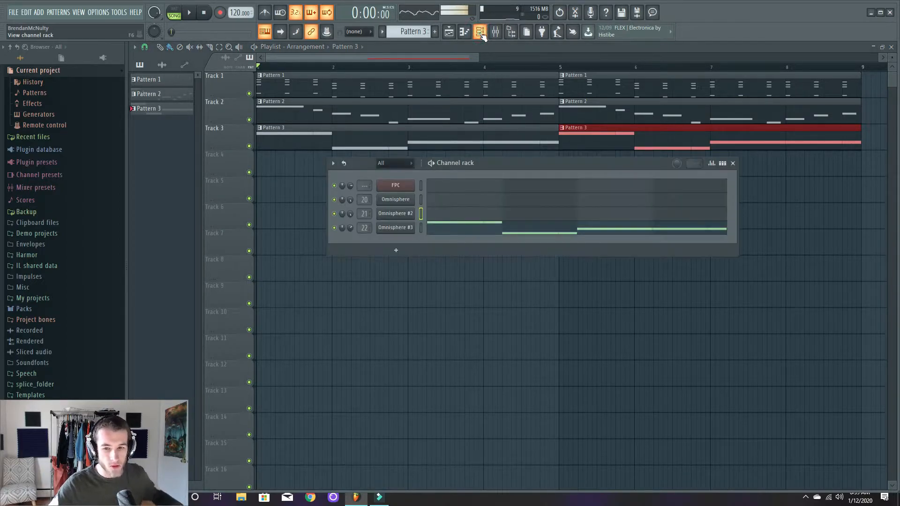
left_click_drag(499, 161, 574, 152)
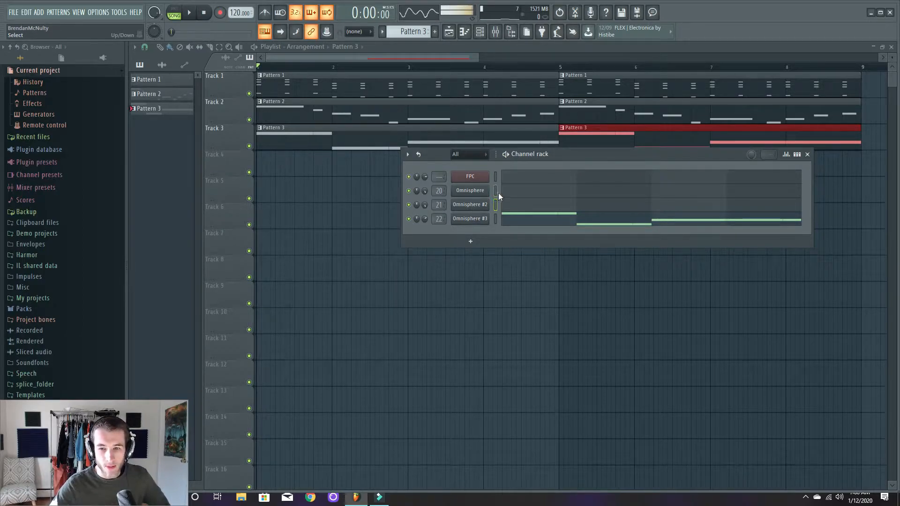
right_click(469, 179)
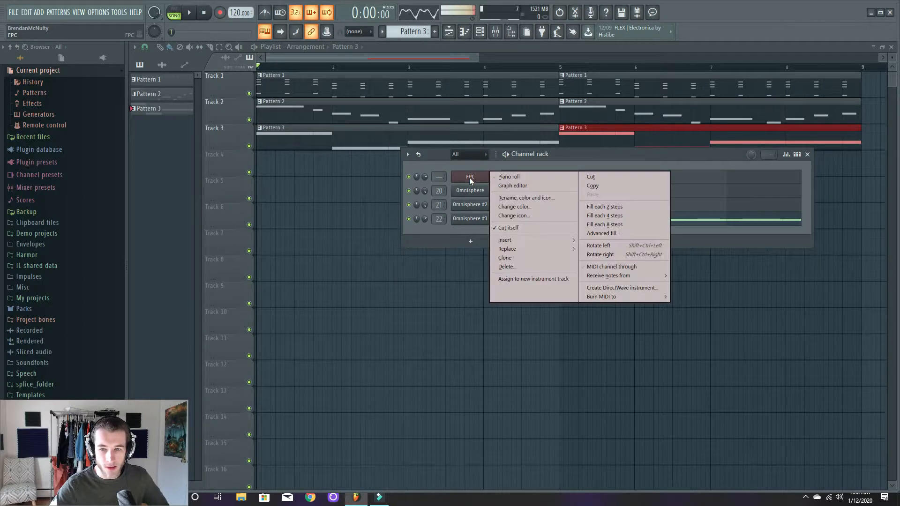
left_click(510, 266)
left_click(521, 266)
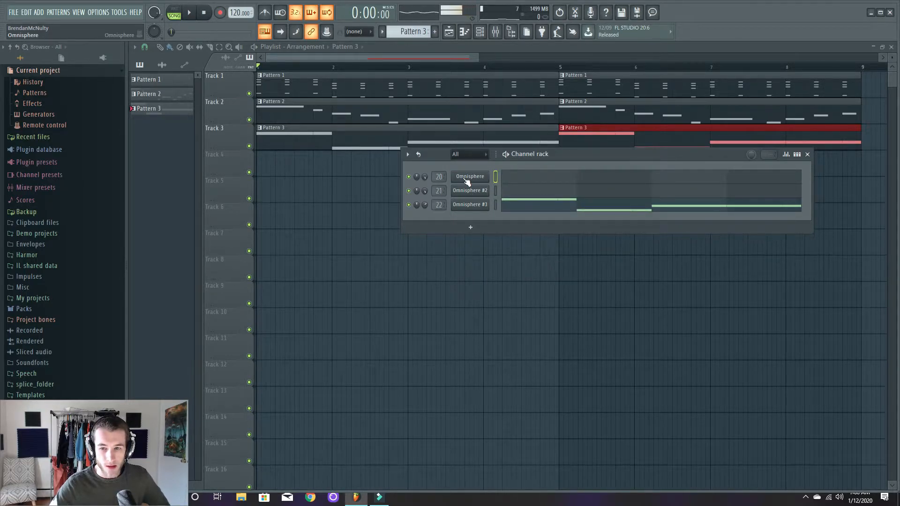
Rename the first Omnisphere channel as Strings and colour it green.
right_click(463, 179)
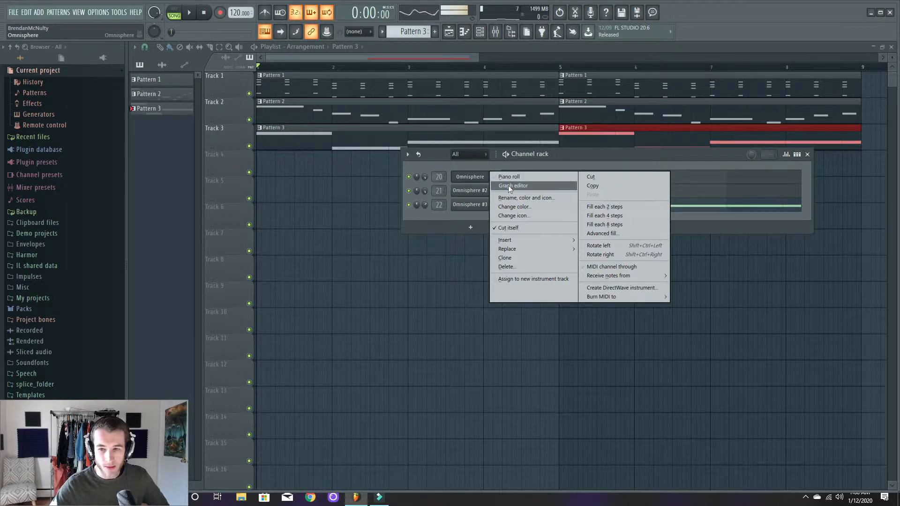
left_click(521, 197)
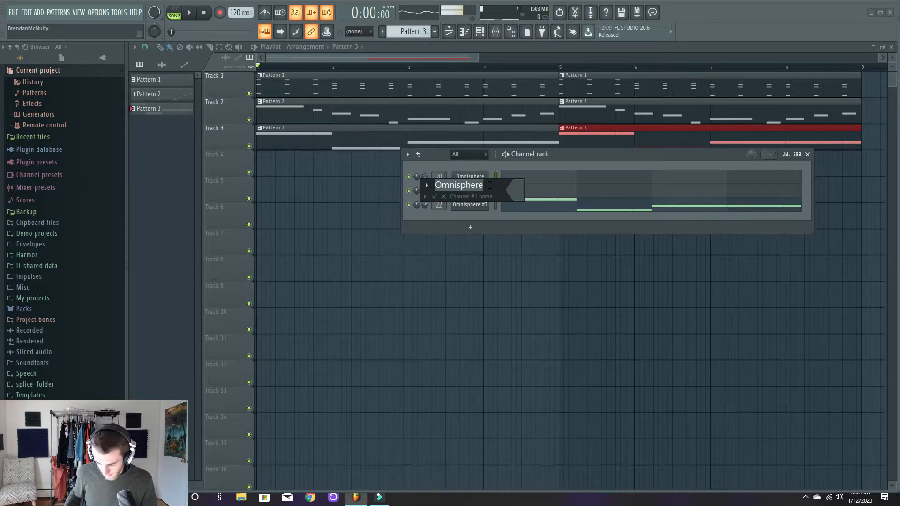
type("Strings")
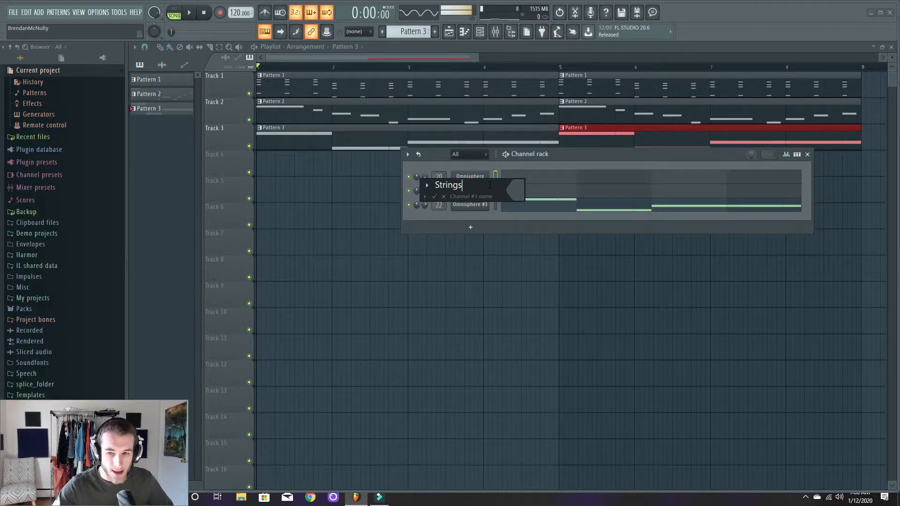
left_click(514, 193)
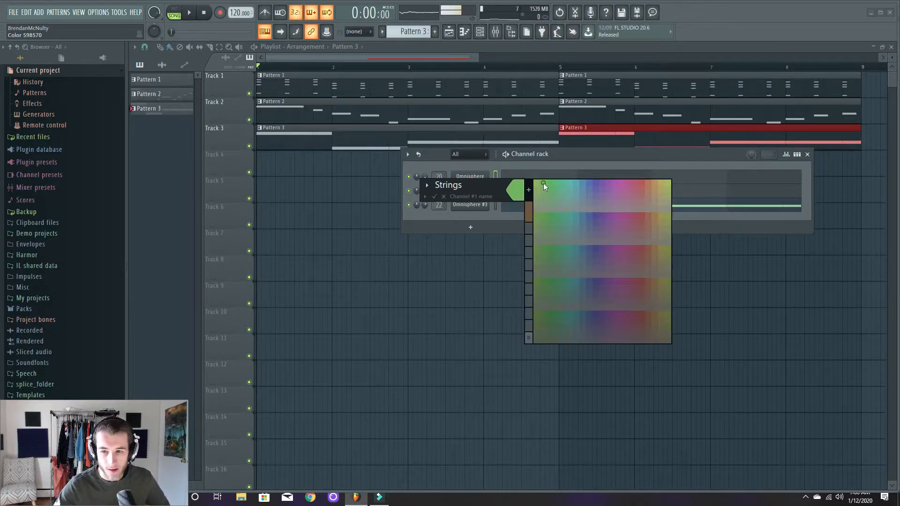
left_click(543, 182)
left_click(435, 197)
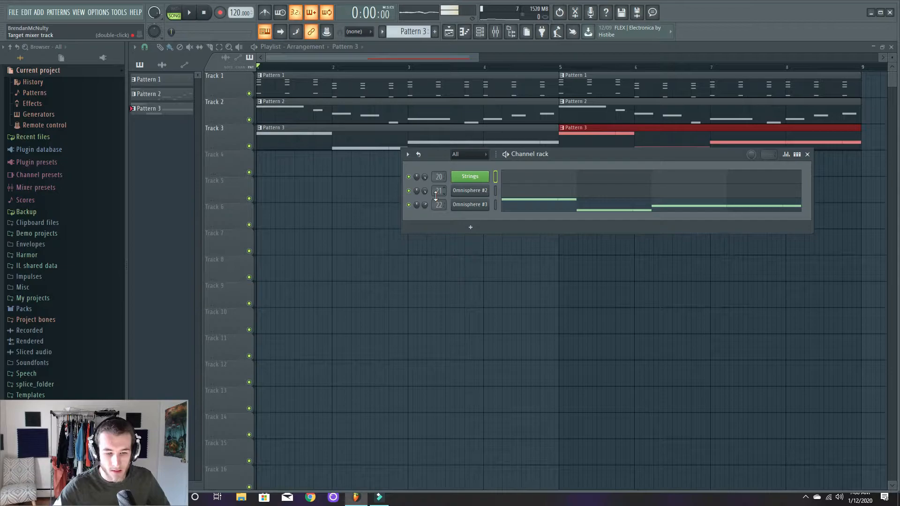
Rename the Omnisphere #2 channel as Guitar and colour it teal.
right_click(481, 194)
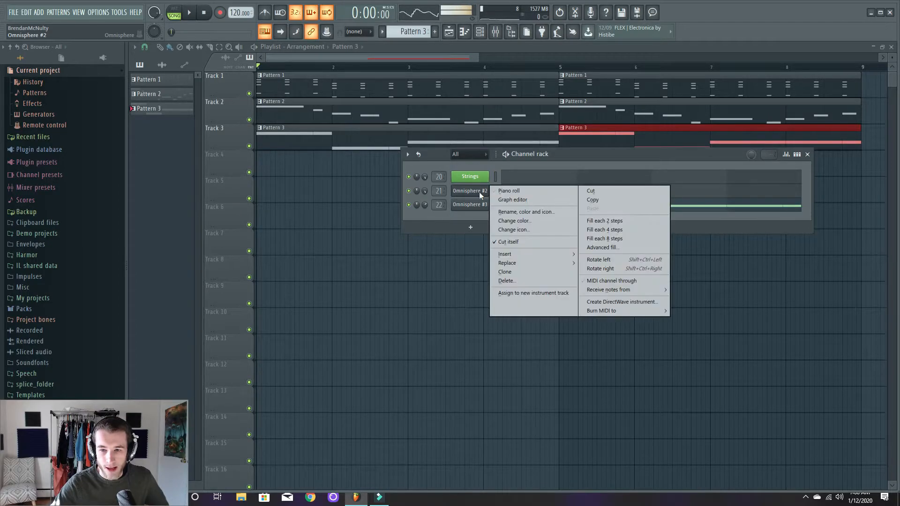
left_click(541, 211)
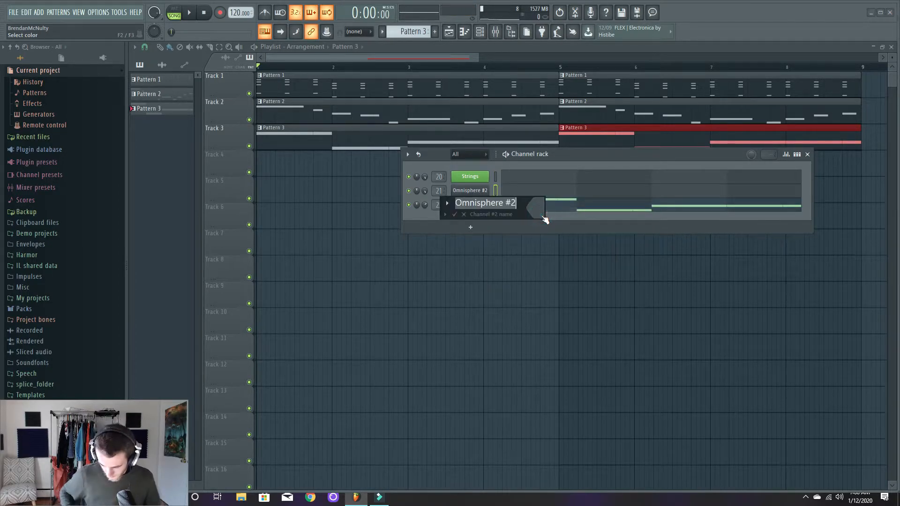
type("Guitar")
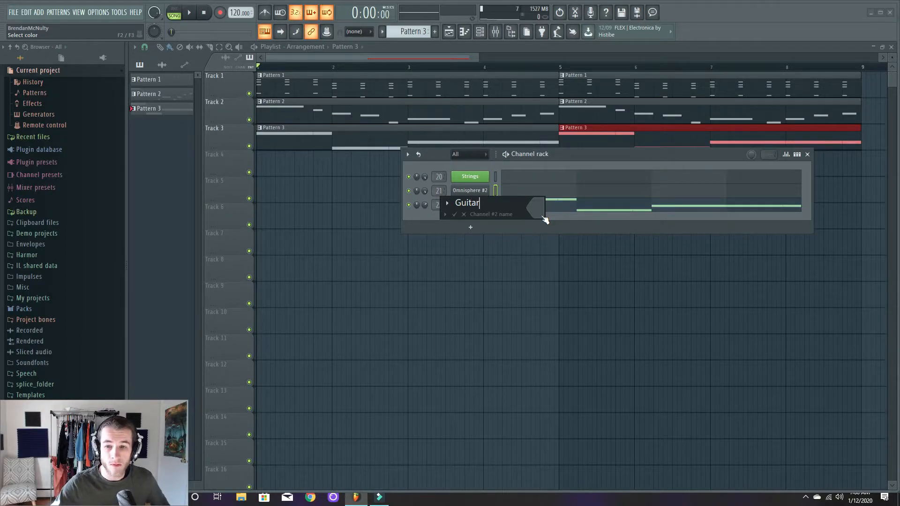
left_click(543, 217)
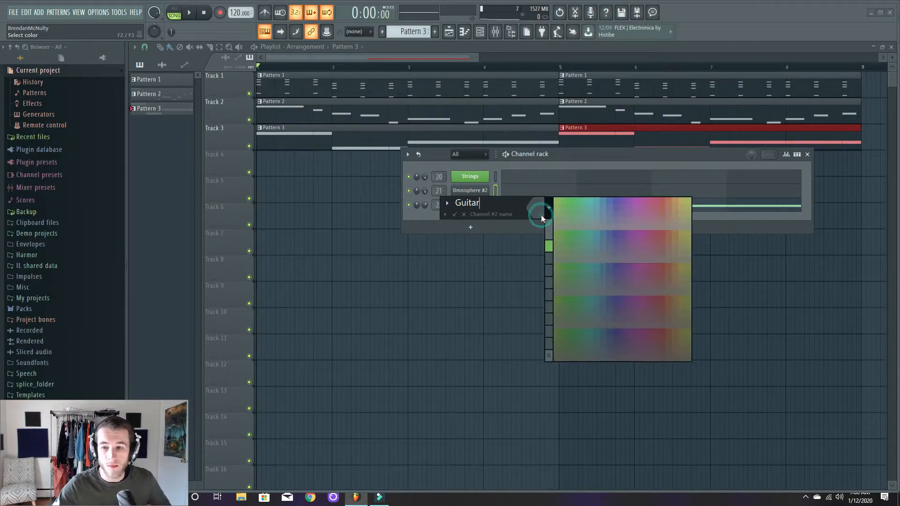
left_click(580, 200)
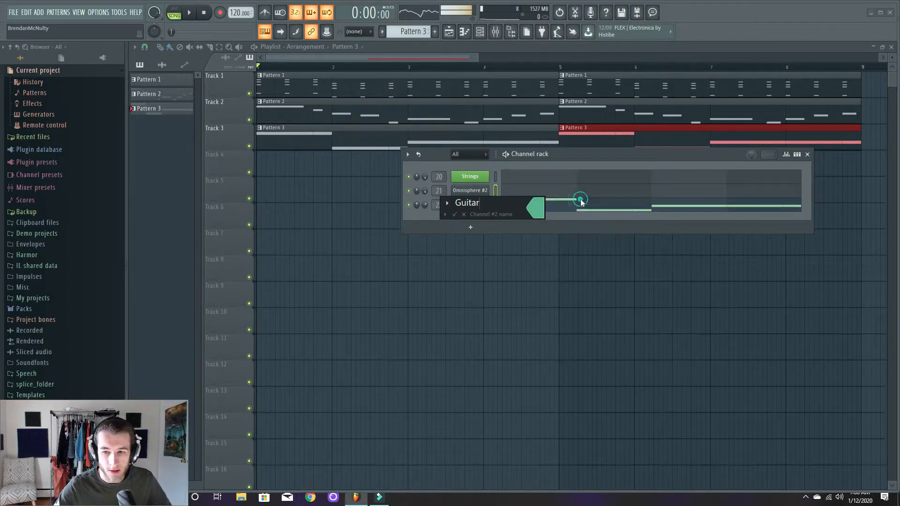
left_click(454, 215)
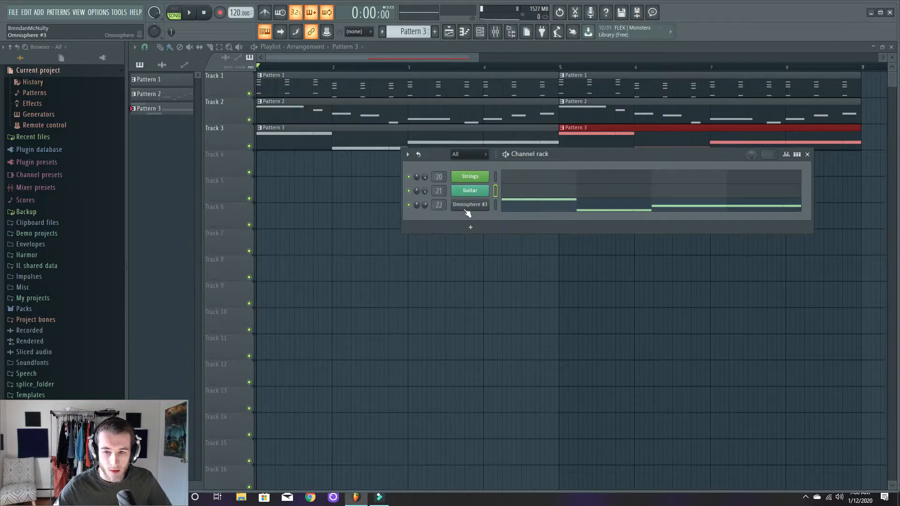
Rename the Omnisphere #3 channel as Bass and colour it blue.
right_click(467, 205)
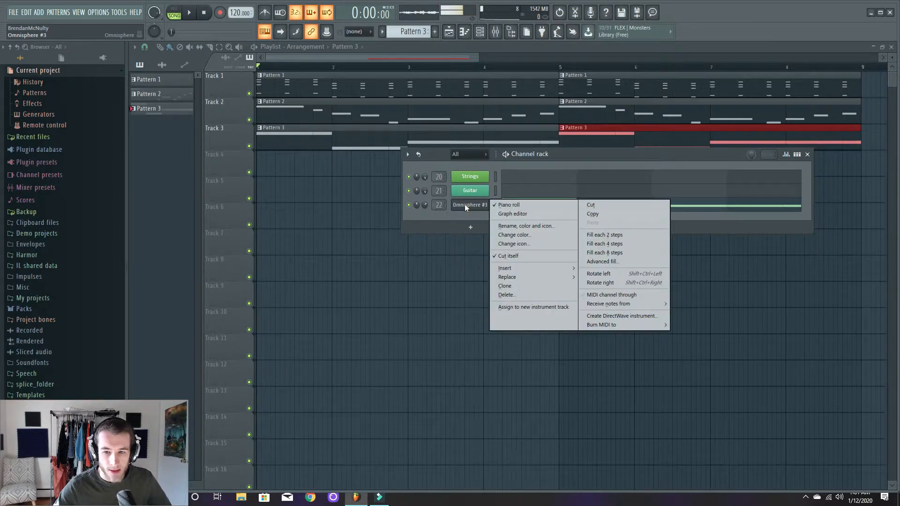
left_click(525, 226)
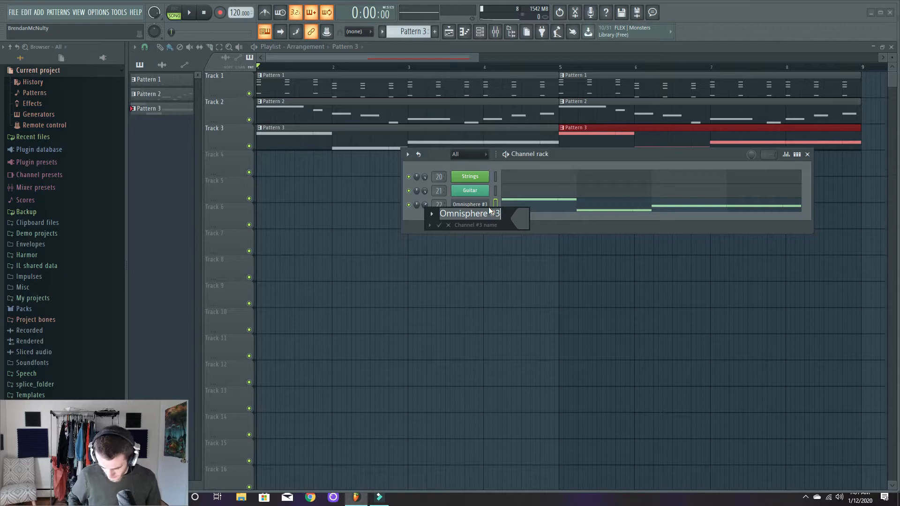
type("Bass")
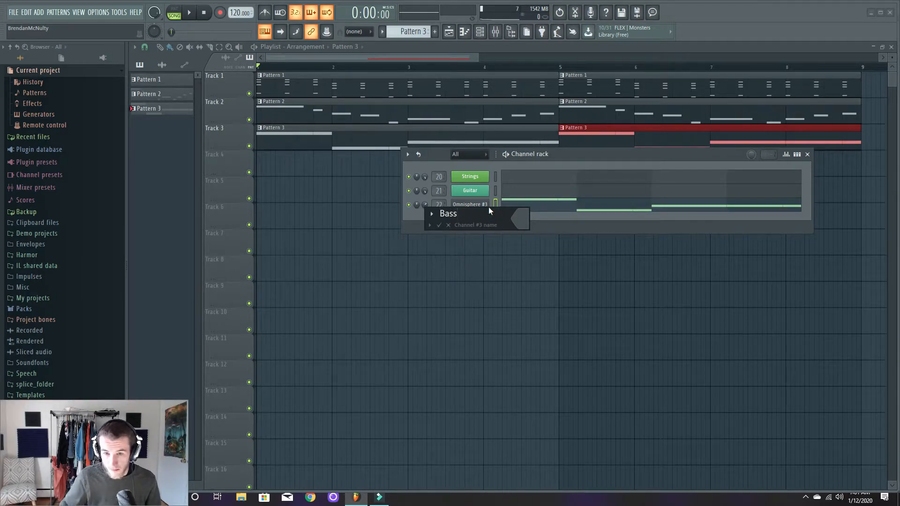
left_click(520, 218)
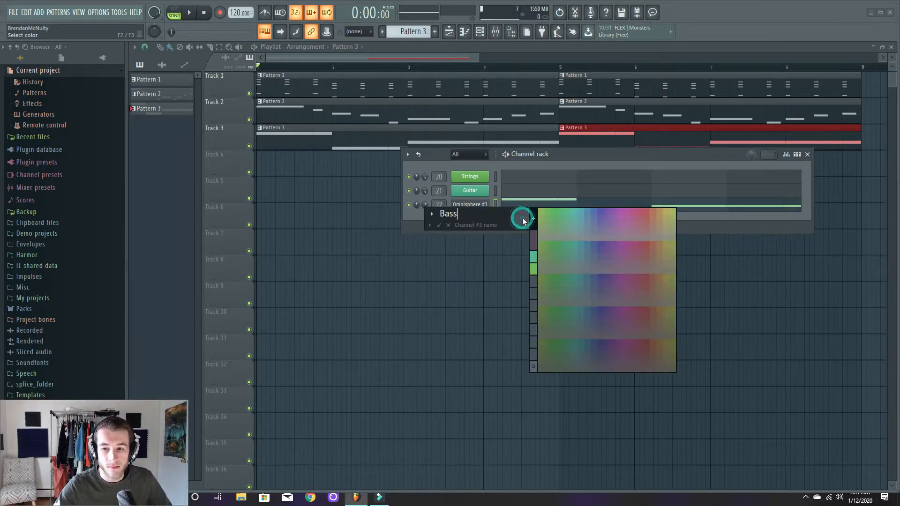
left_click(586, 212)
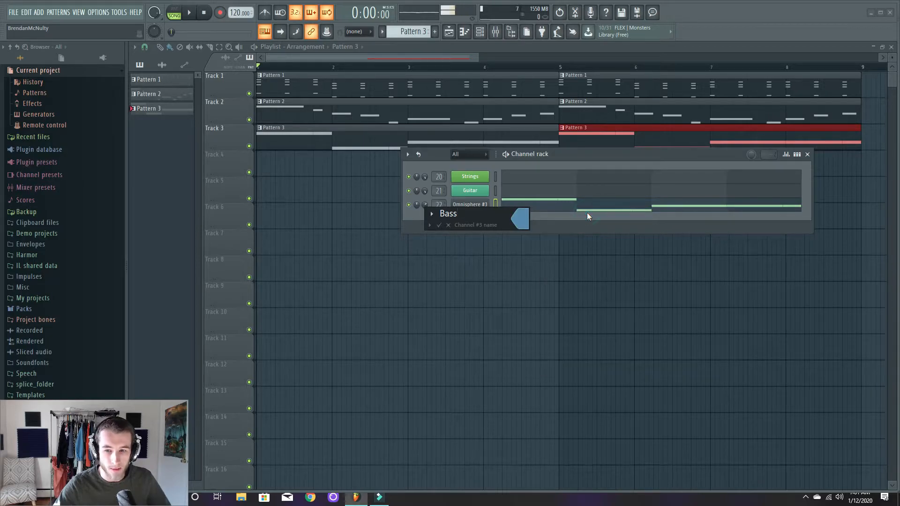
left_click(440, 226)
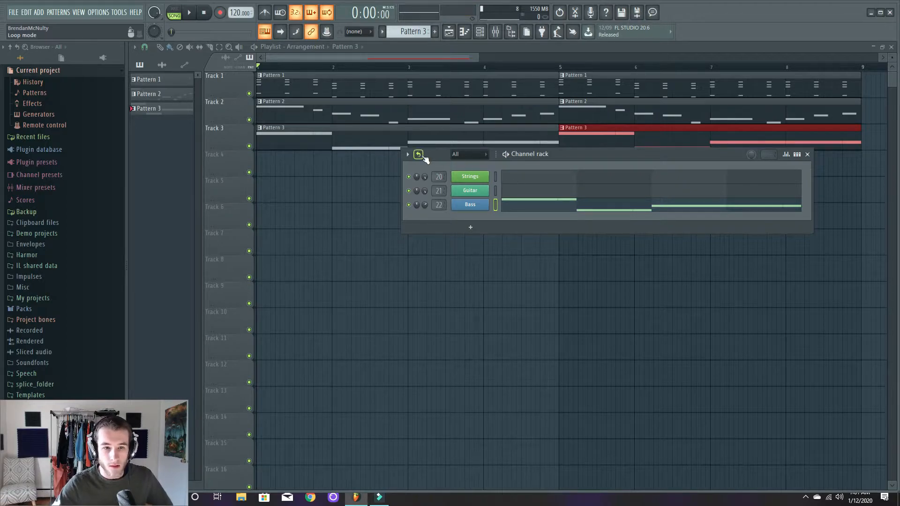
Set playlist Track 1 as an instrument track that uses the existing Strings channel.
left_click(225, 84)
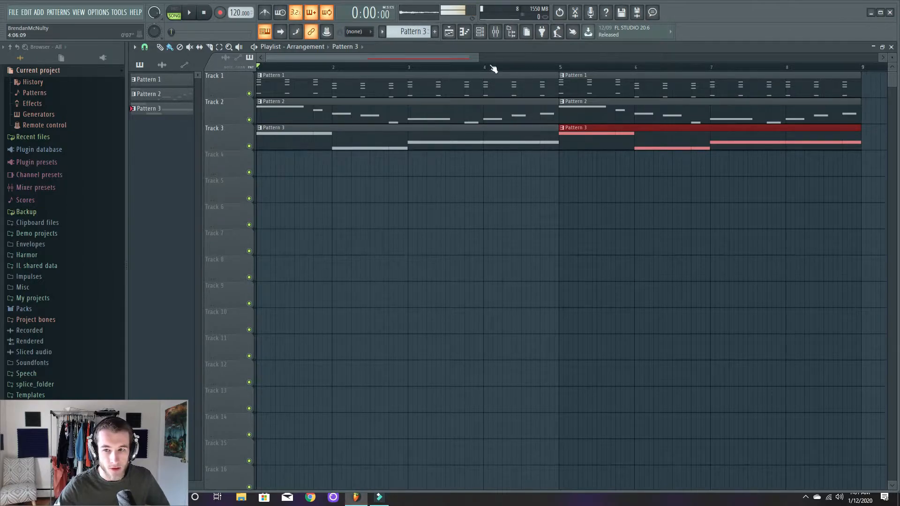
right_click(228, 80)
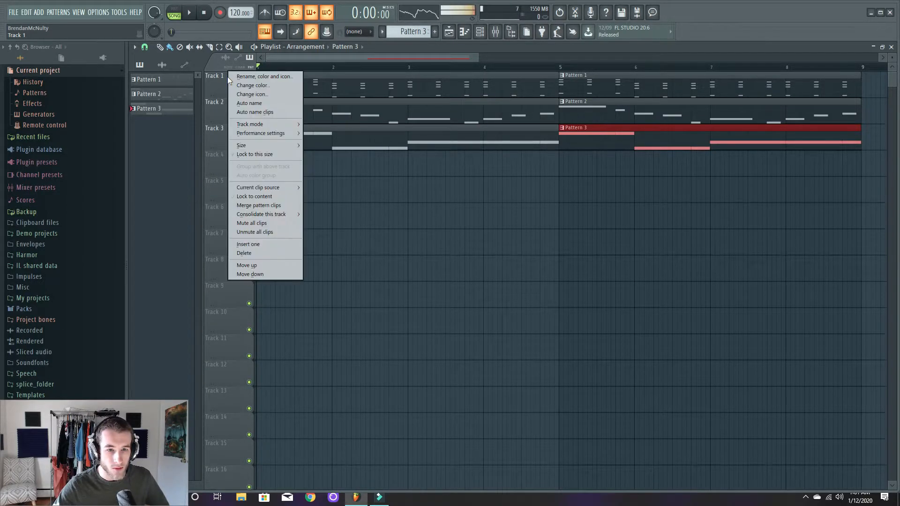
key("Escape")
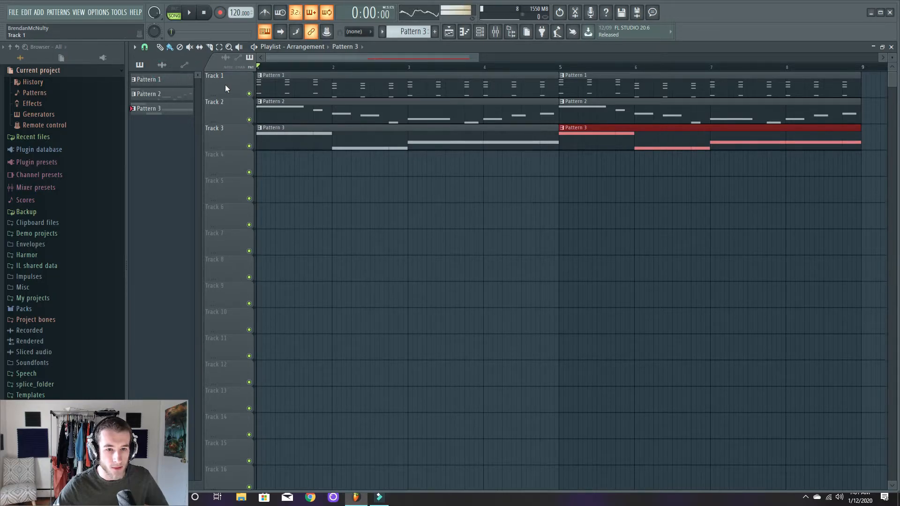
right_click(225, 83)
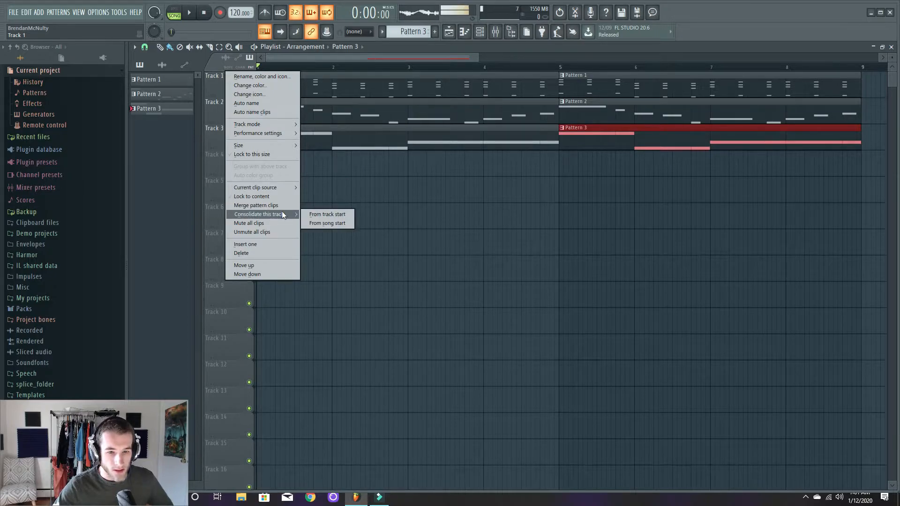
mouse_move(274, 132)
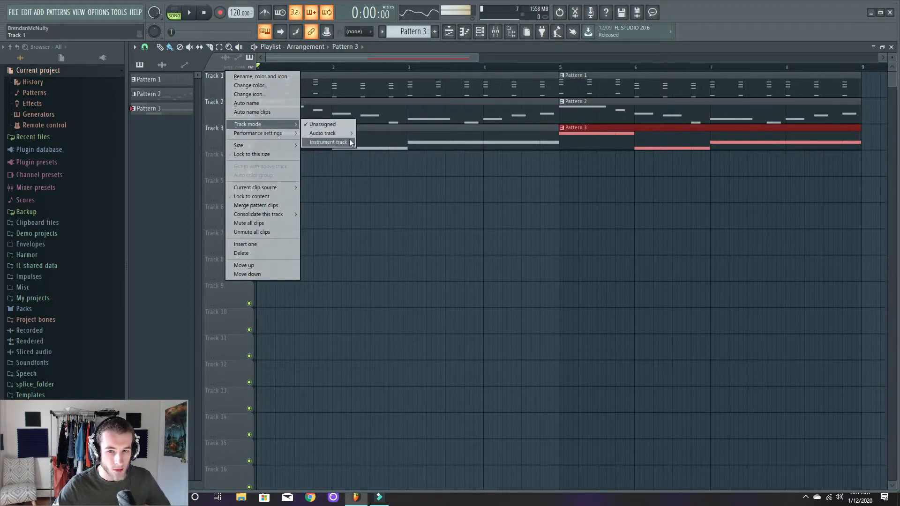
mouse_move(349, 143)
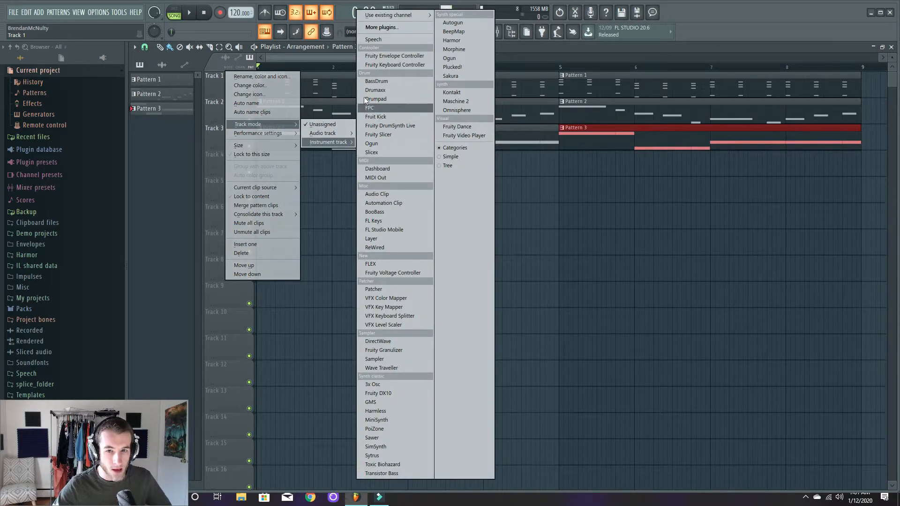
mouse_move(384, 15)
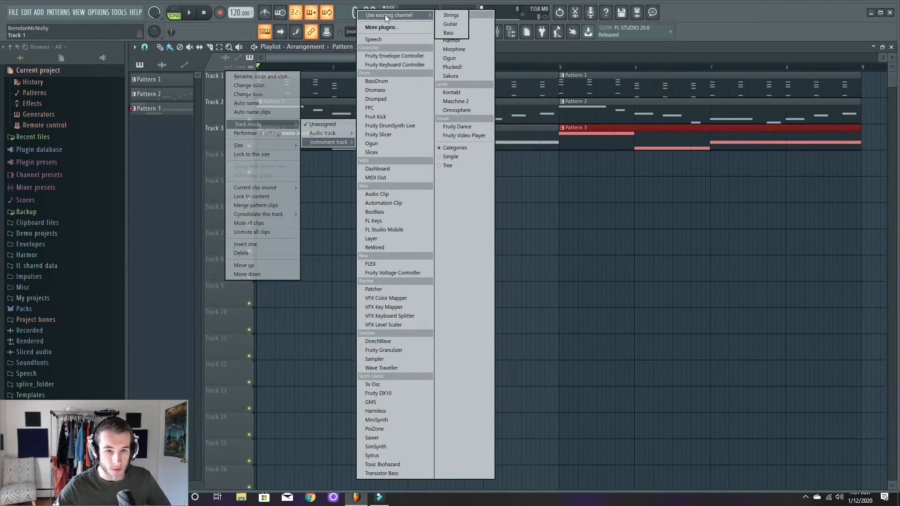
left_click(451, 18)
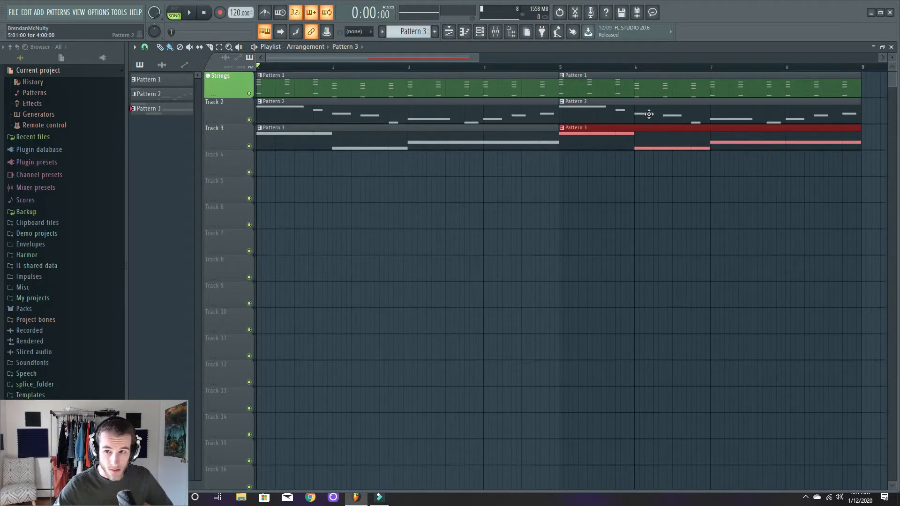
Set playlist Track 2 as an instrument track that uses the existing Guitar channel.
right_click(225, 106)
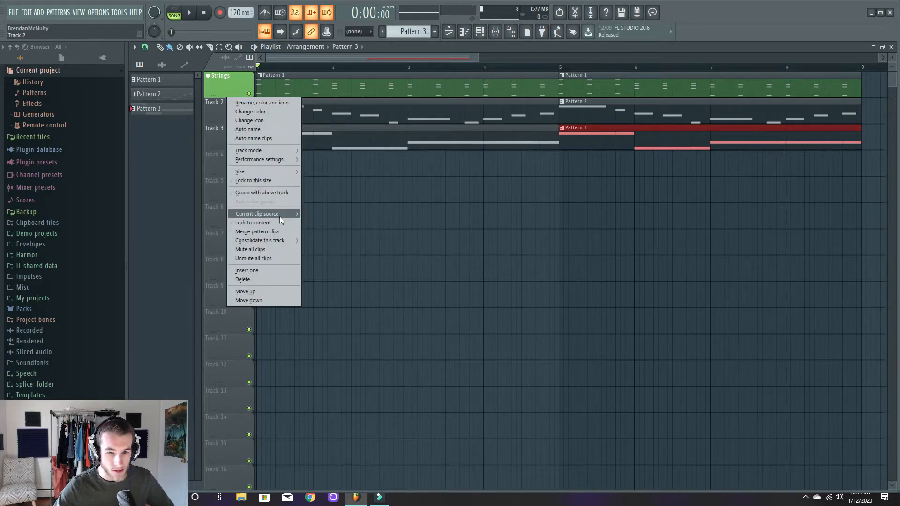
mouse_move(263, 150)
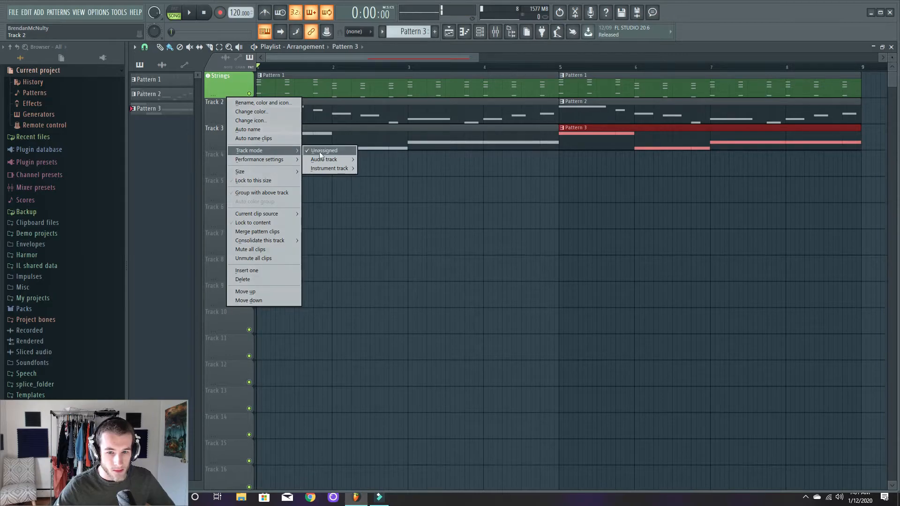
mouse_move(330, 168)
mouse_move(372, 15)
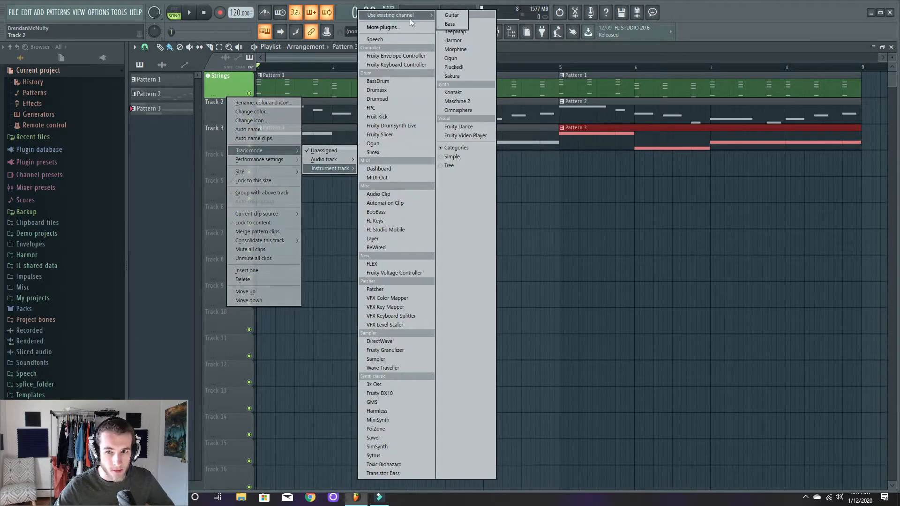
left_click(443, 16)
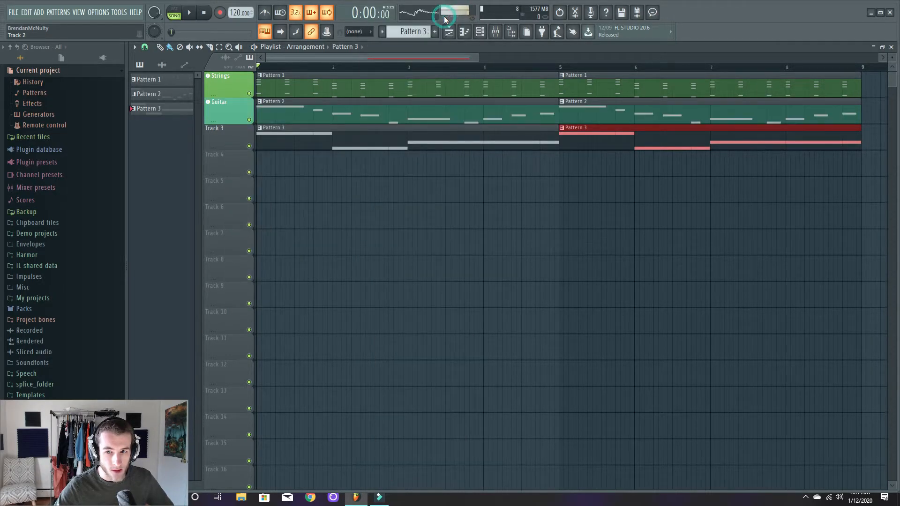
Set playlist Track 3 as an instrument track that uses the existing Bass channel.
right_click(227, 139)
mouse_move(274, 176)
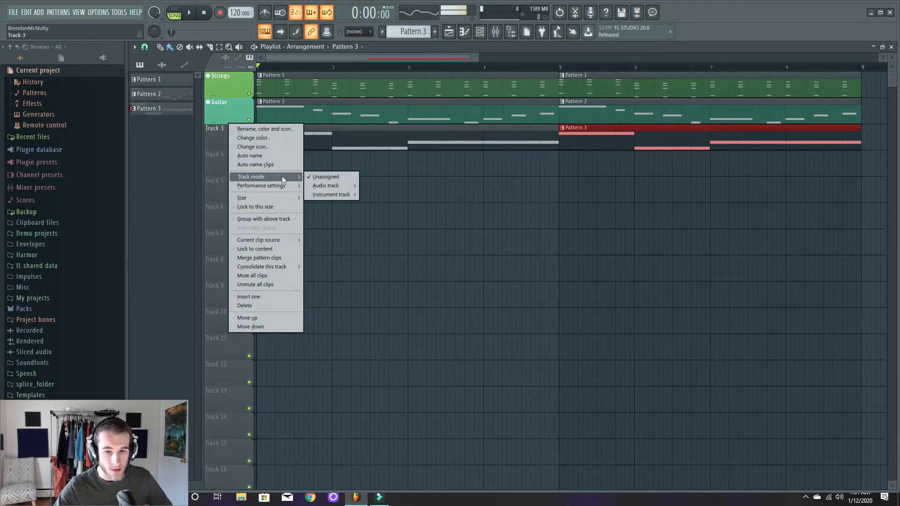
mouse_move(341, 196)
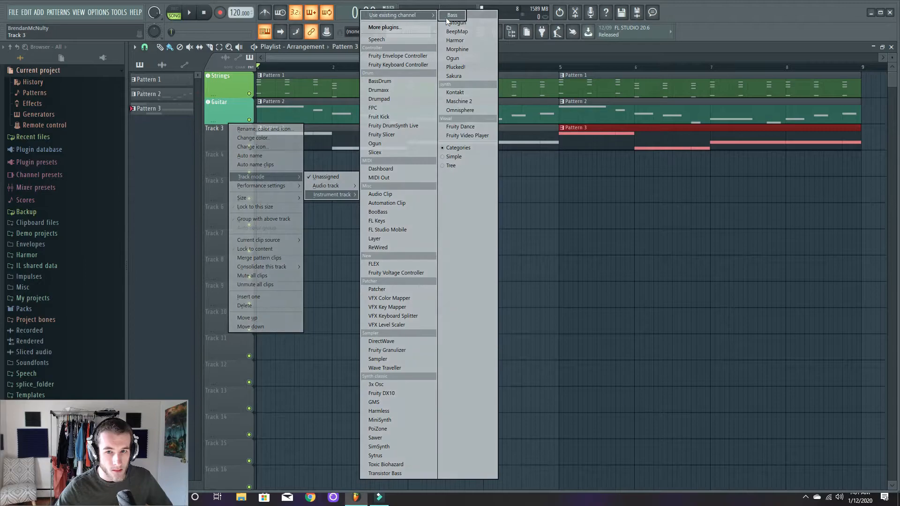
left_click(447, 17)
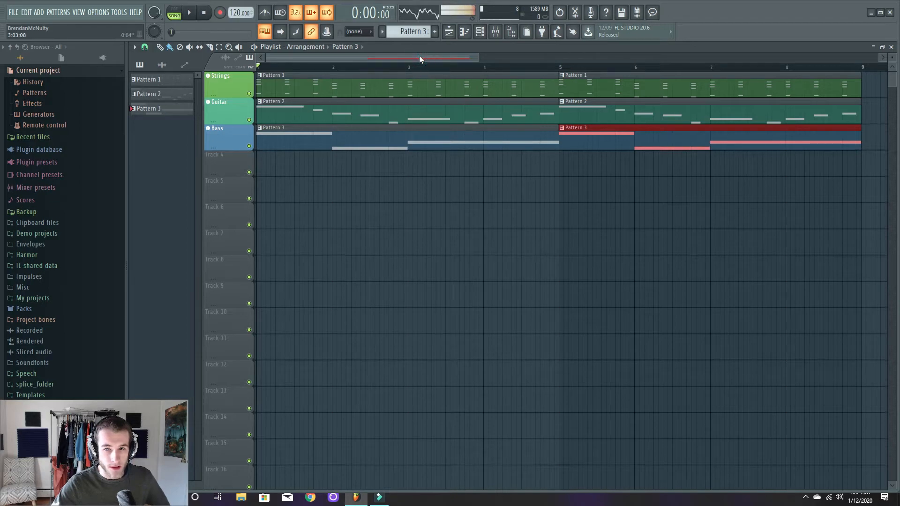
Start a new pattern, examine the suggested preset names for it, and dismiss the naming box.
left_click(434, 32)
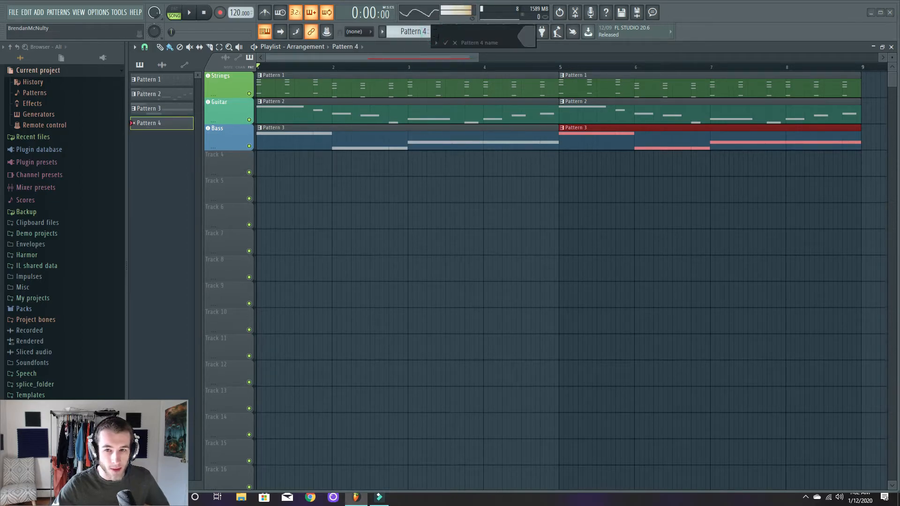
left_click(436, 44)
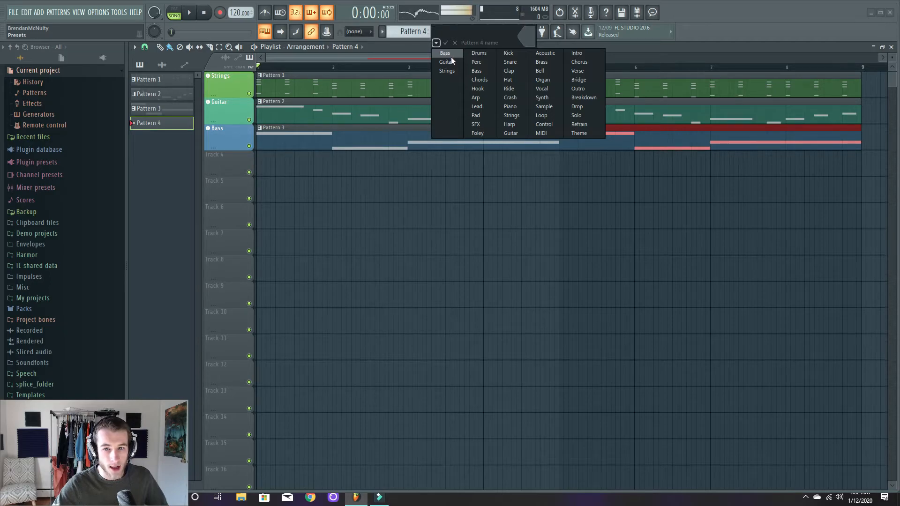
left_click(405, 46)
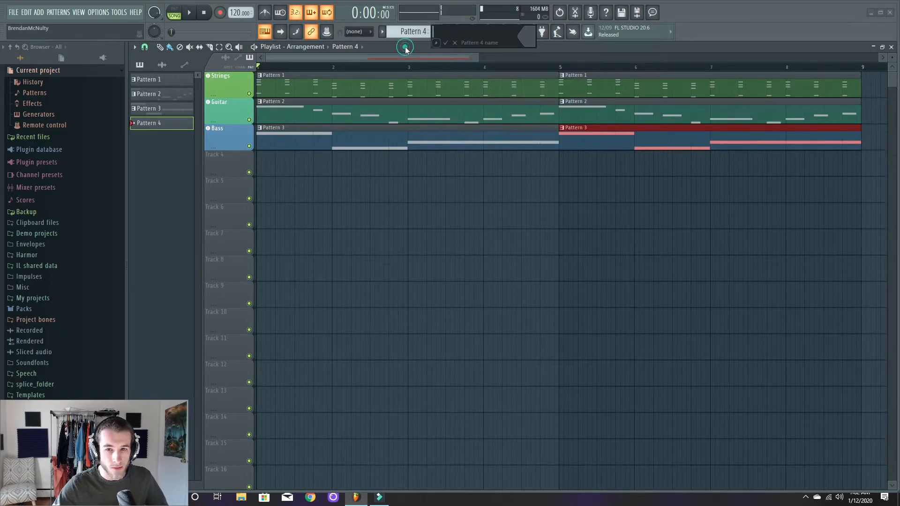
left_click(455, 43)
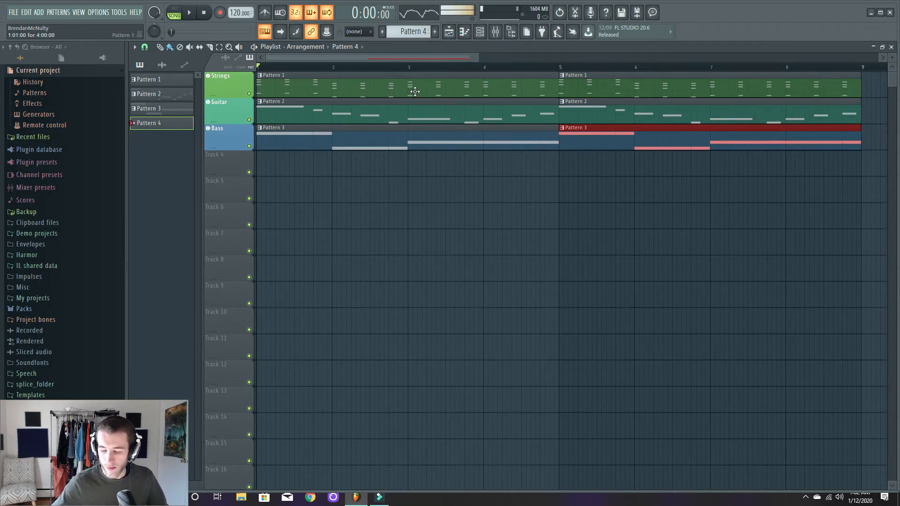
Play the arrangement from the start through most of the first four bars and stop it.
key("space")
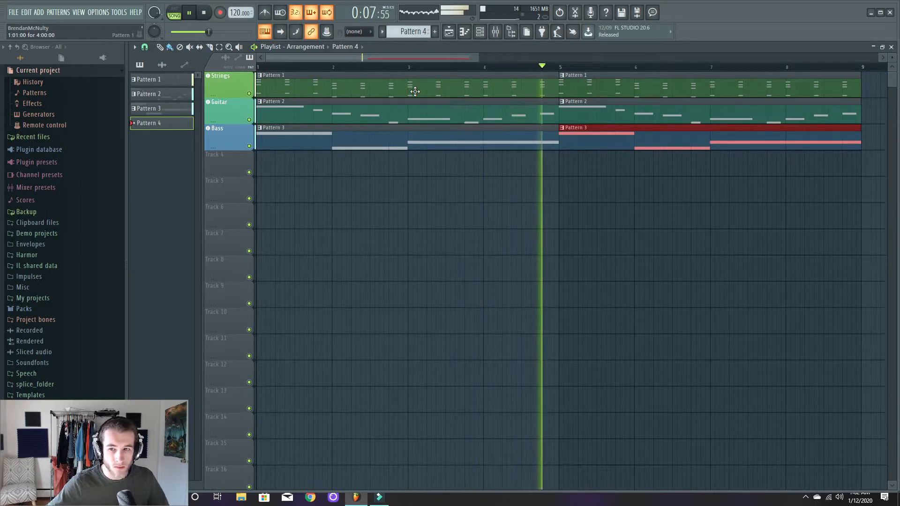
key("space")
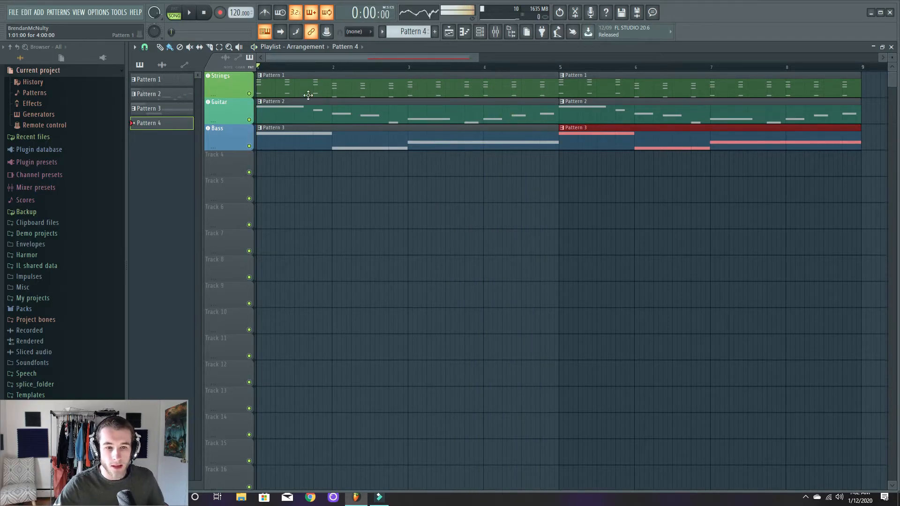
Show the main page of the Strings channel's Omnisphere and browse the plugin's parameters.
left_click(479, 31)
left_click(482, 181)
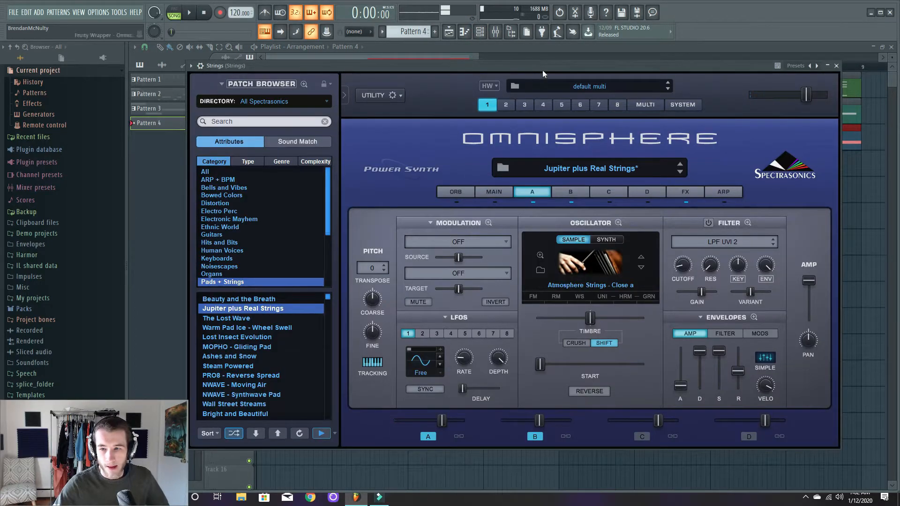
left_click(499, 189)
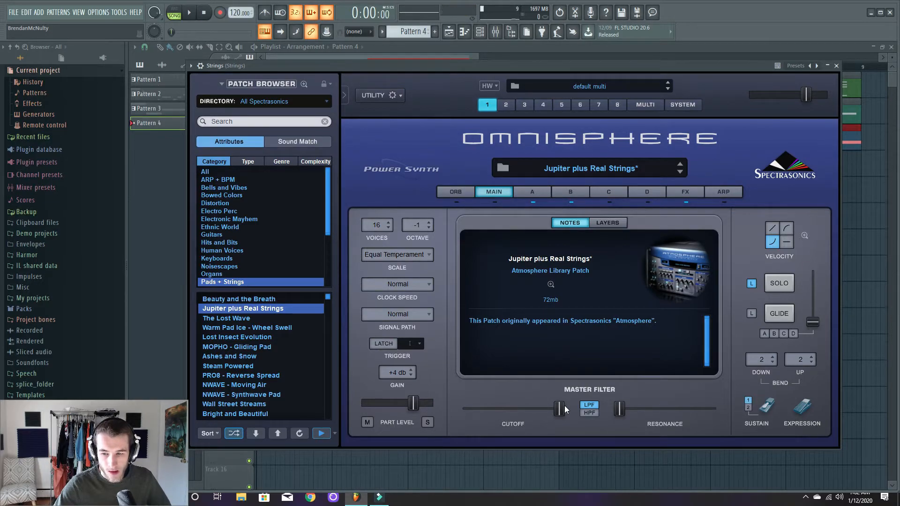
left_click(191, 67)
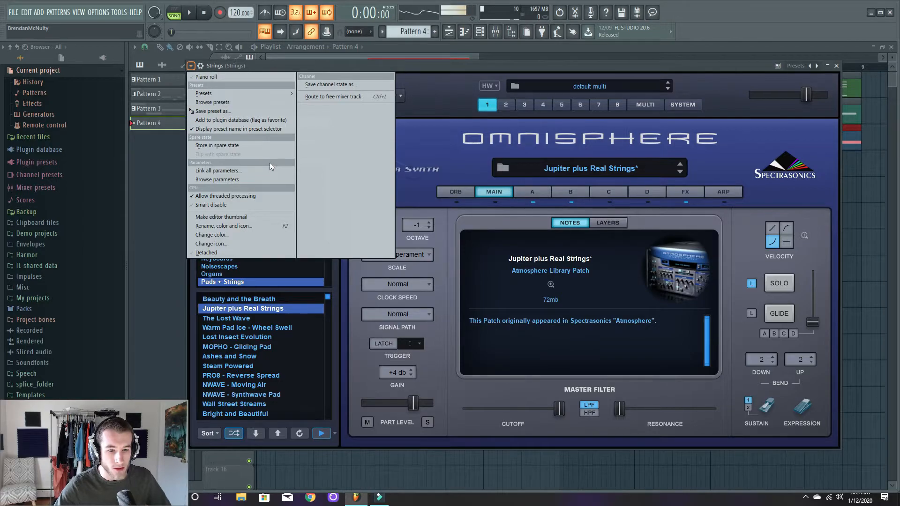
left_click(254, 215)
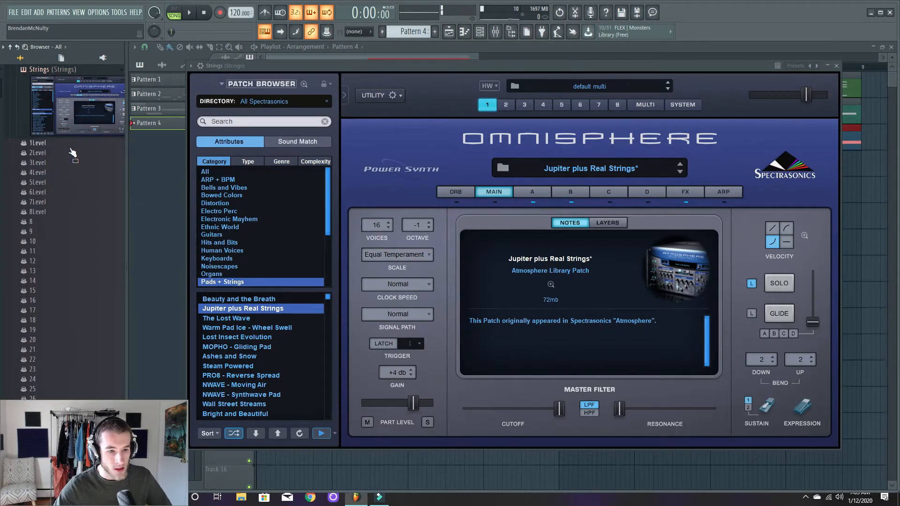
Enable host automation for the Strings master filter cutoff, create an automation clip from 1MastrFilter, and return to the playlist.
right_click(561, 412)
left_click(600, 381)
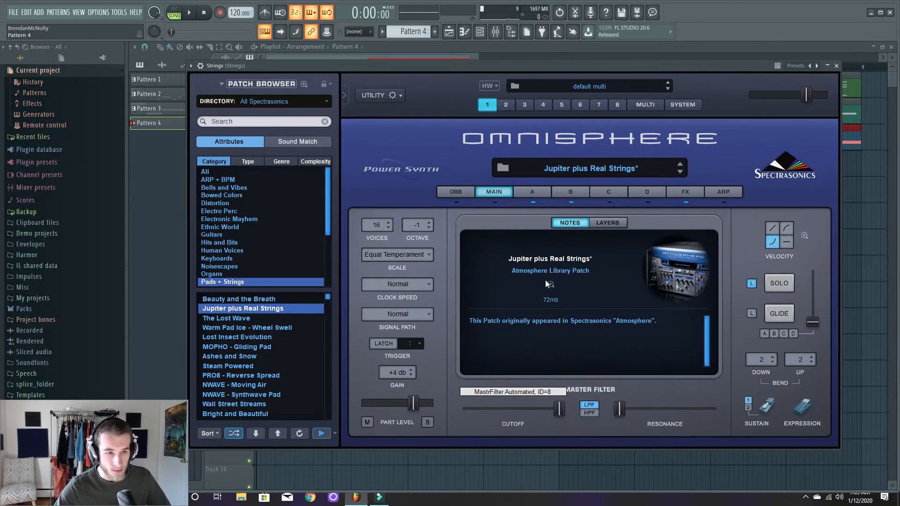
left_click(190, 65)
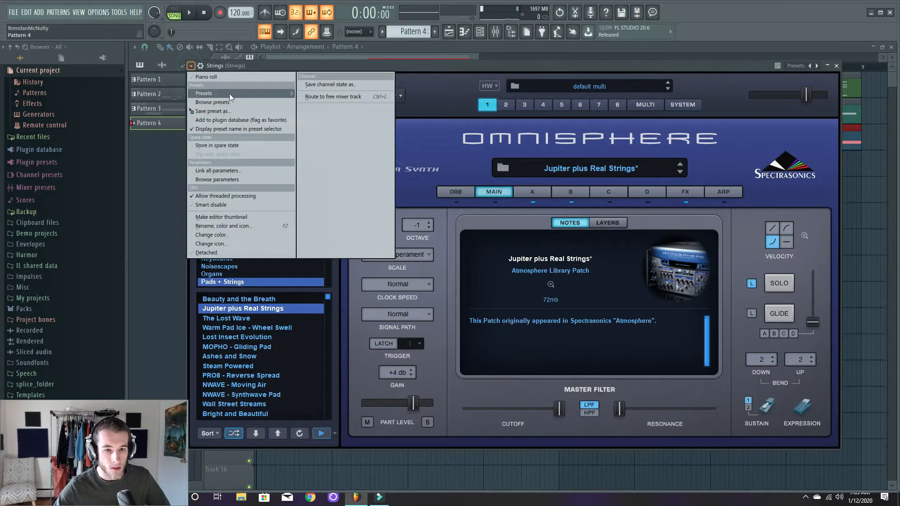
left_click(251, 217)
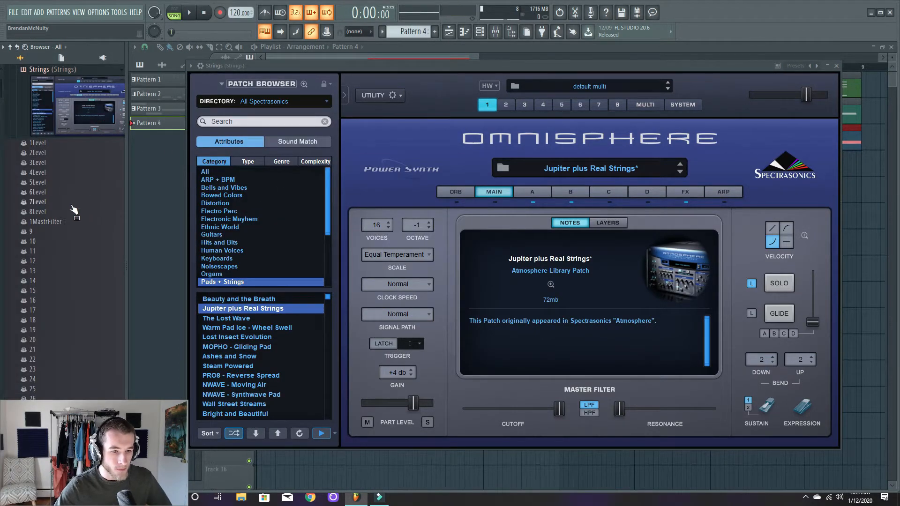
right_click(70, 223)
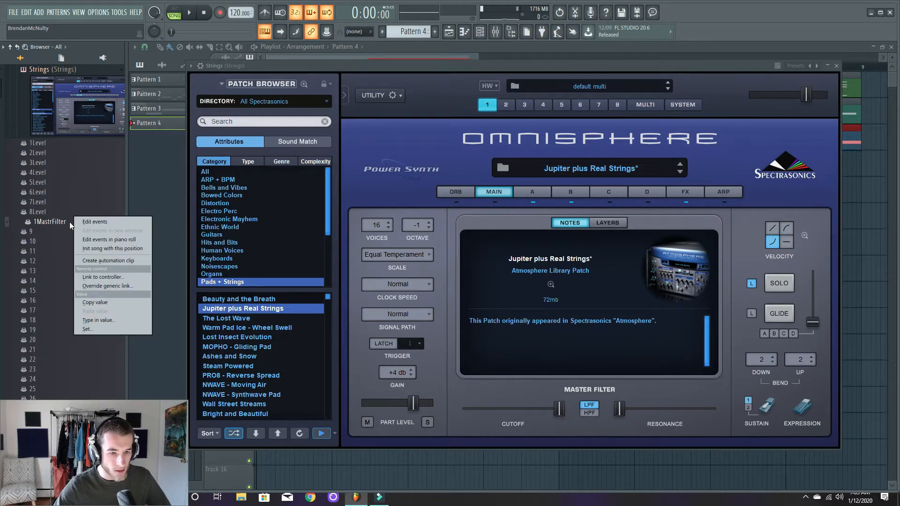
left_click(115, 260)
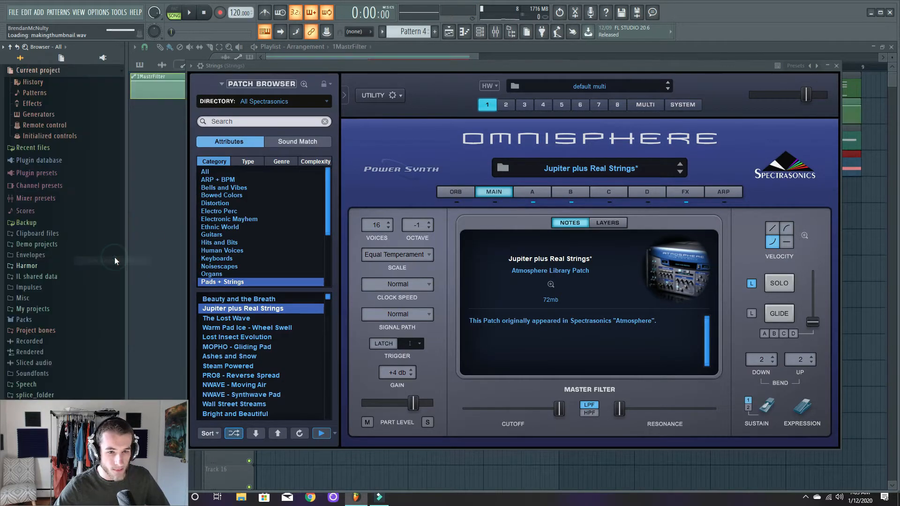
left_click_drag(641, 68, 729, 350)
left_click(358, 43)
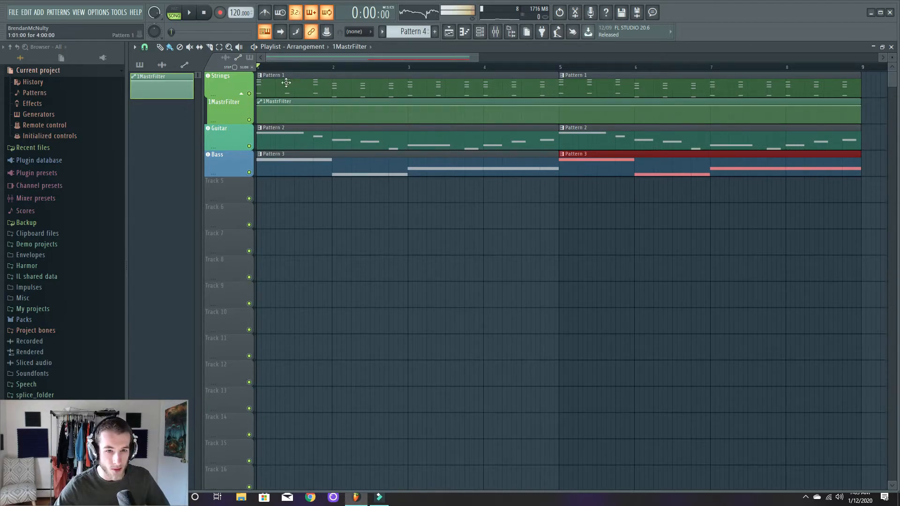
Collapse the Strings track group and expand it again.
left_click(243, 94)
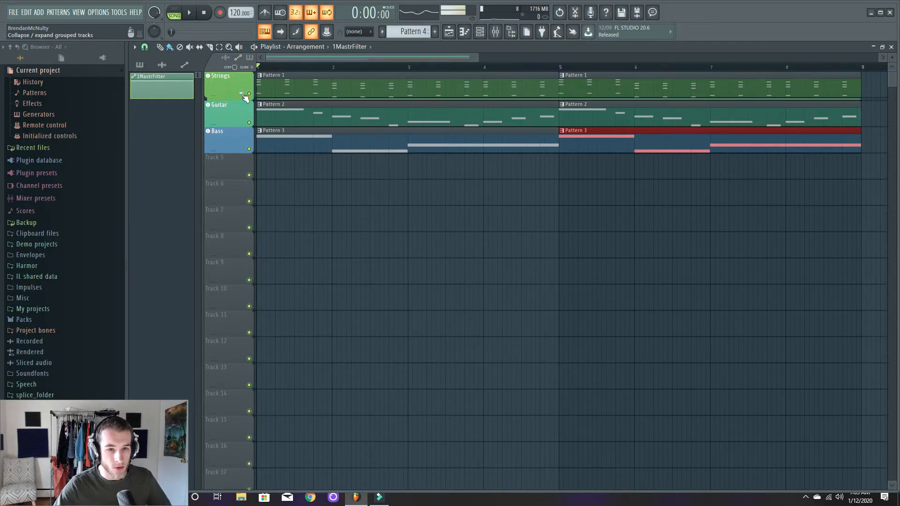
left_click(242, 93)
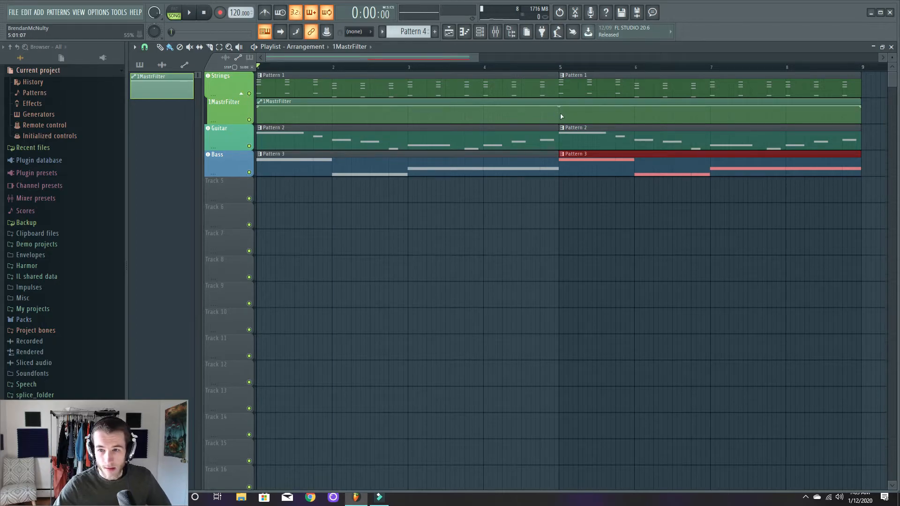
Add a point at bar 5 of the 1MastrFilter automation clip, lower it to about 3%, and play the arrangement.
left_click_drag(559, 107, 564, 123)
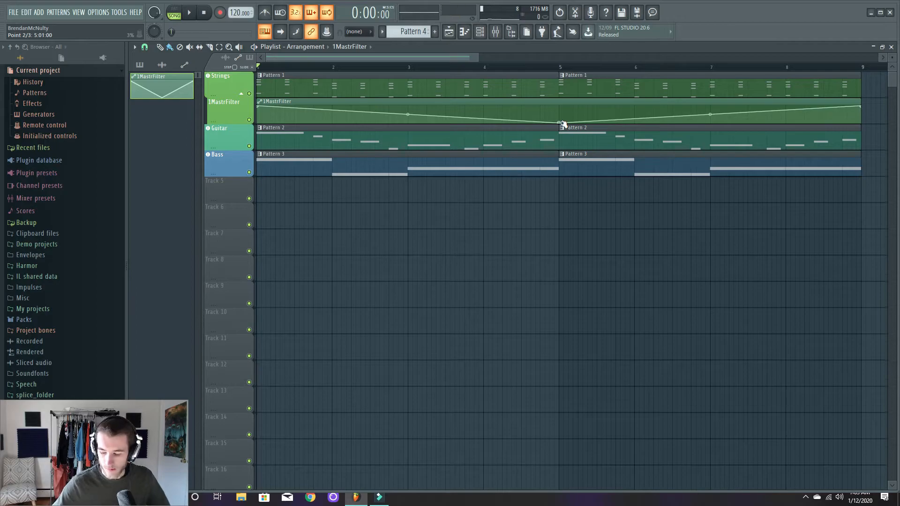
key("space")
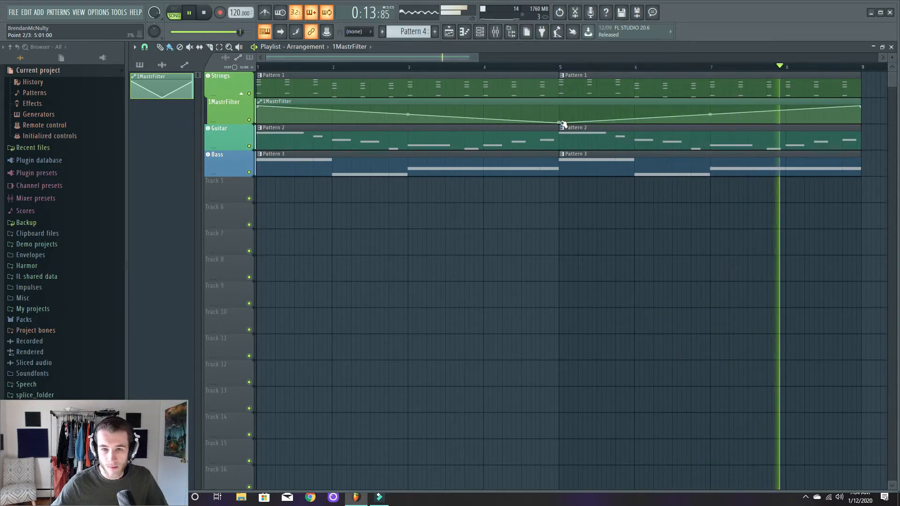
Stop playback and collapse the Strings track group.
key("space")
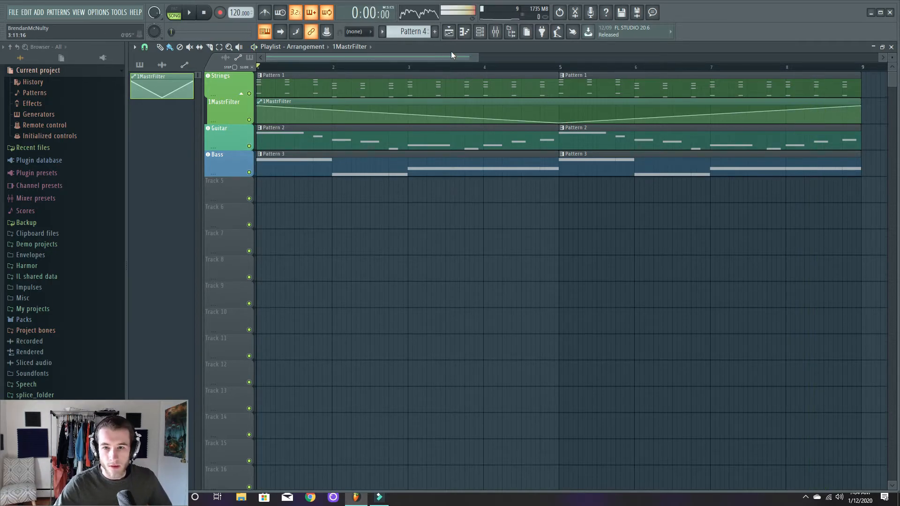
left_click(242, 99)
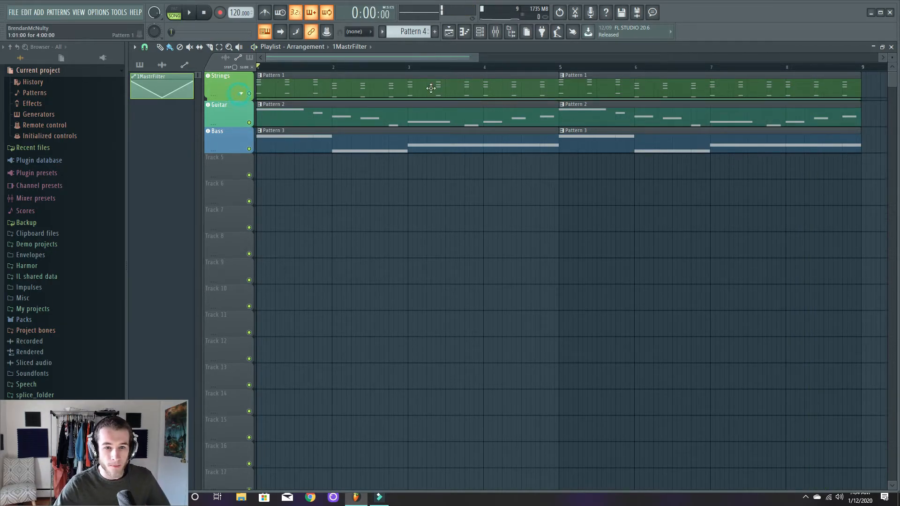
Select the Guitar channel, create an automation clip for its mixer track's stereo separation, and return to the playlist.
left_click(481, 33)
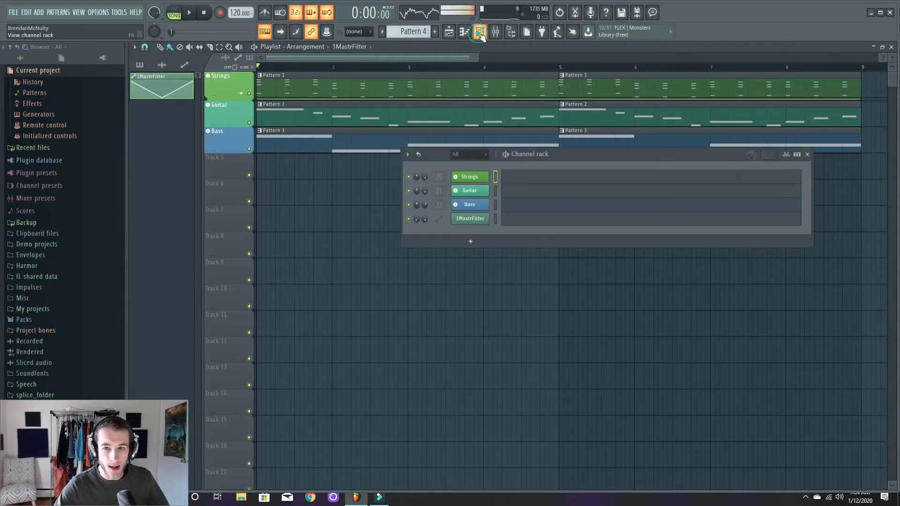
left_click(495, 190)
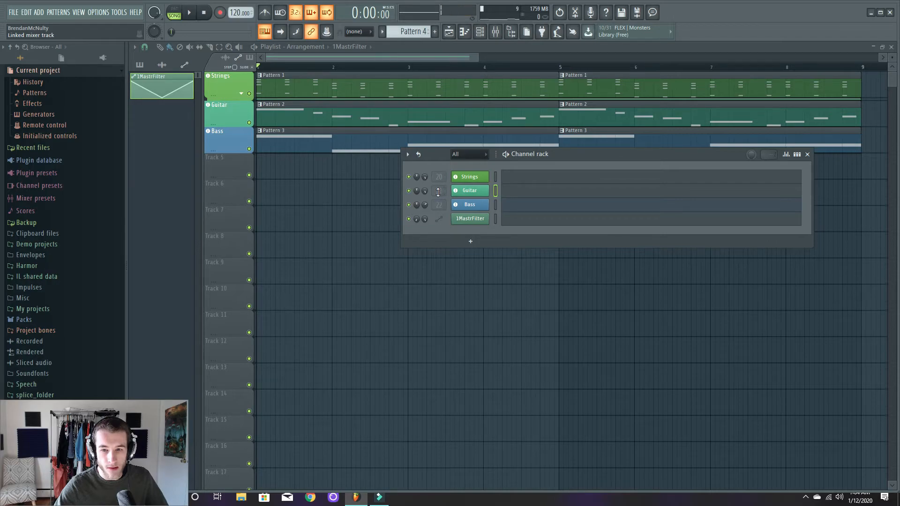
left_click(469, 50)
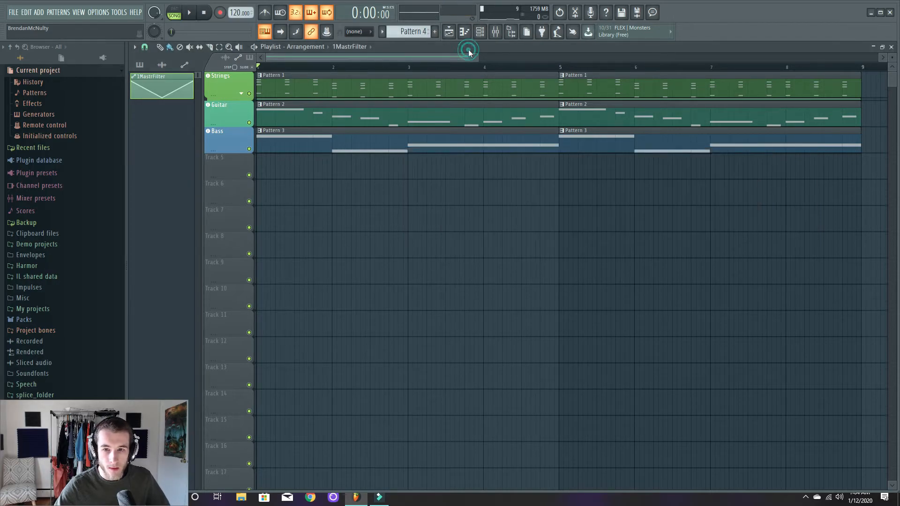
left_click(495, 32)
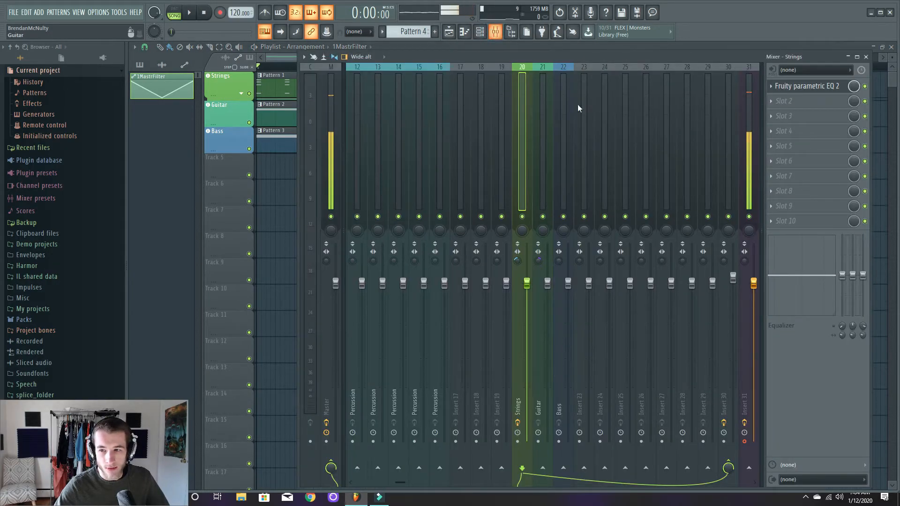
left_click(540, 159)
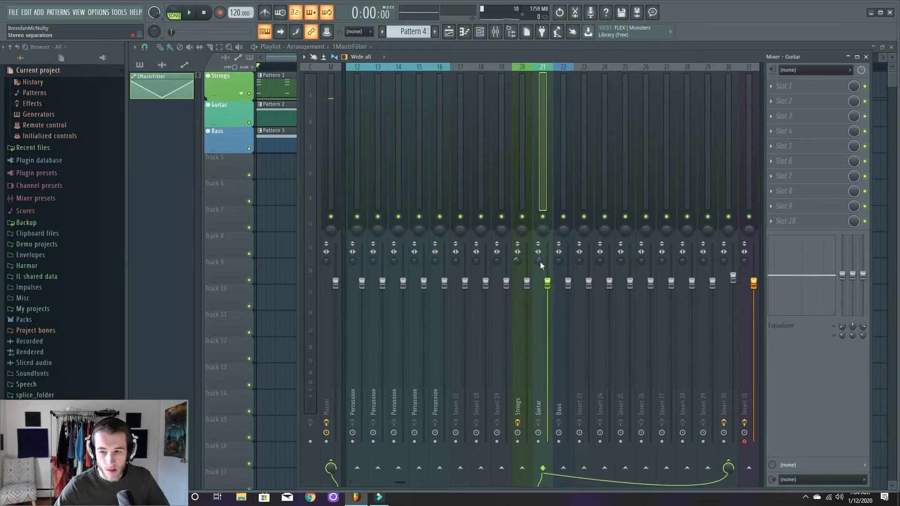
scroll(540, 262, "down", 1)
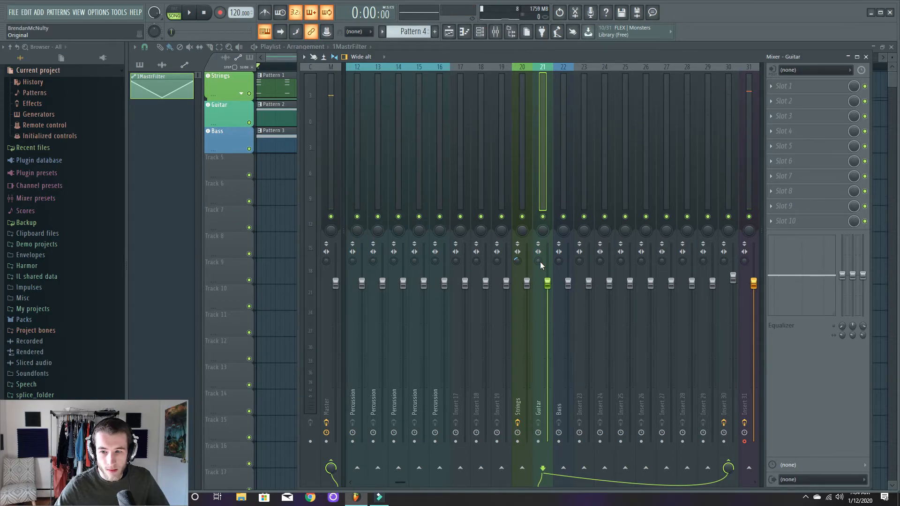
right_click(538, 261)
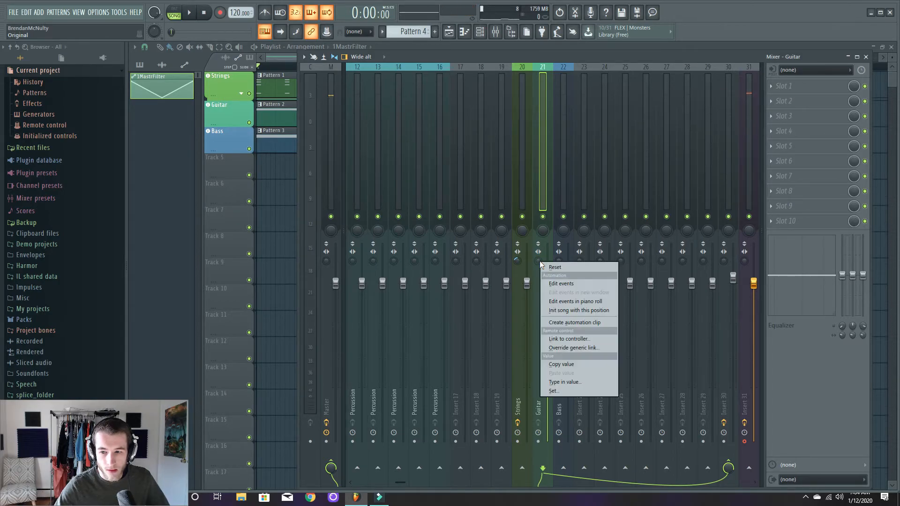
left_click(584, 321)
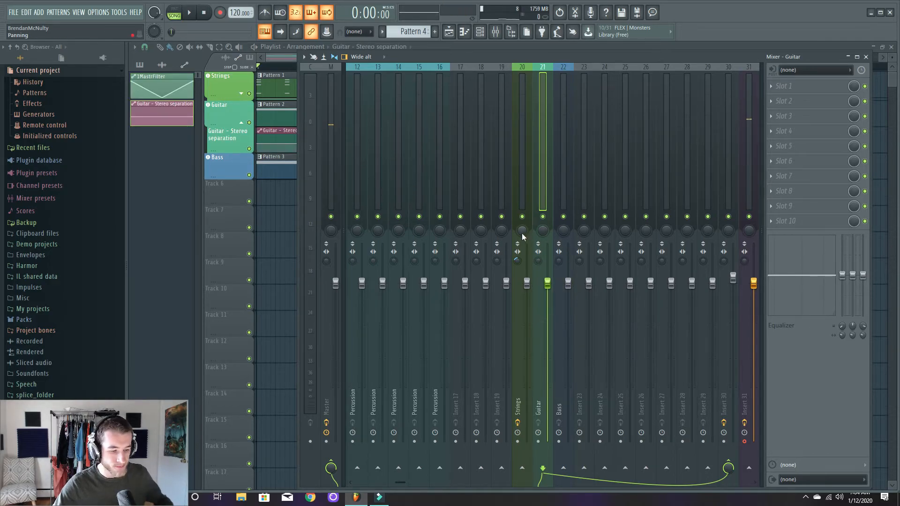
left_click(282, 59)
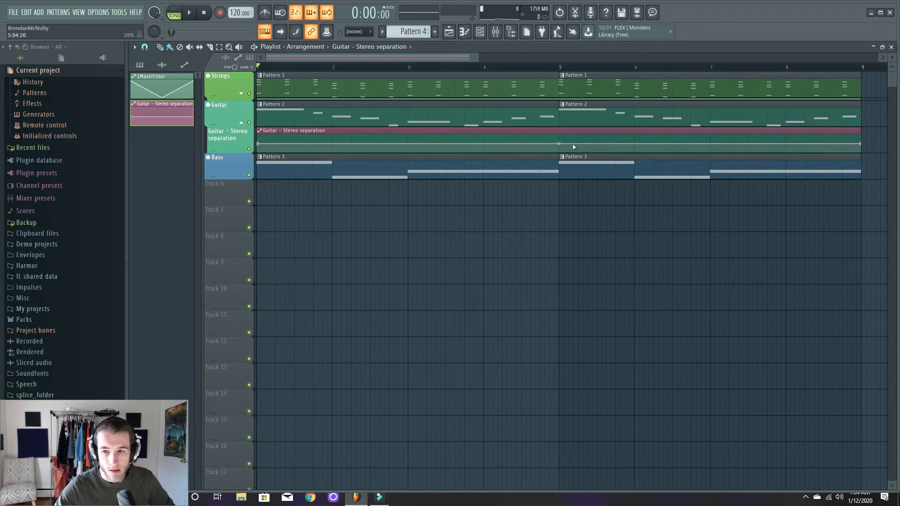
Raise the bar 5 point of the Guitar stereo separation clip, lower its start and end points to the minimum, and play the arrangement.
left_click_drag(560, 141, 559, 135)
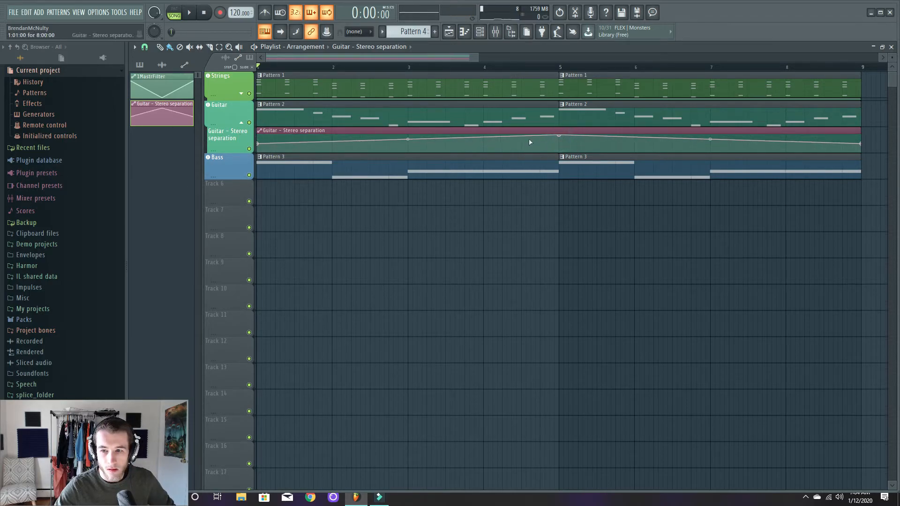
left_click_drag(262, 145, 261, 151)
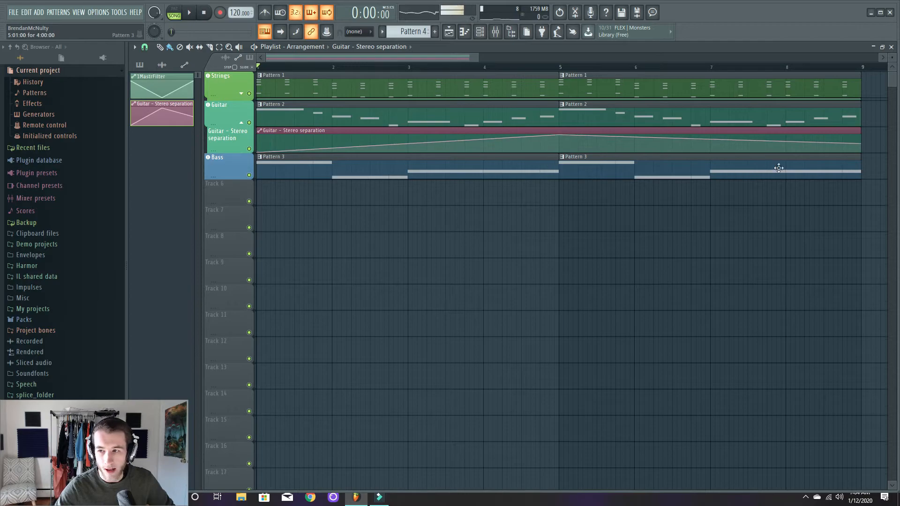
left_click_drag(861, 144, 865, 155)
key("space")
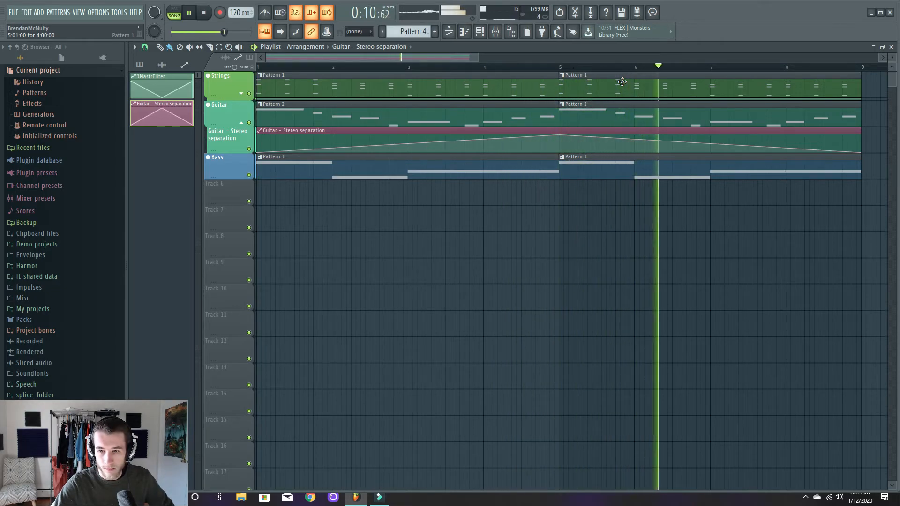
Collapse the Guitar track group and stop playback.
left_click(241, 123)
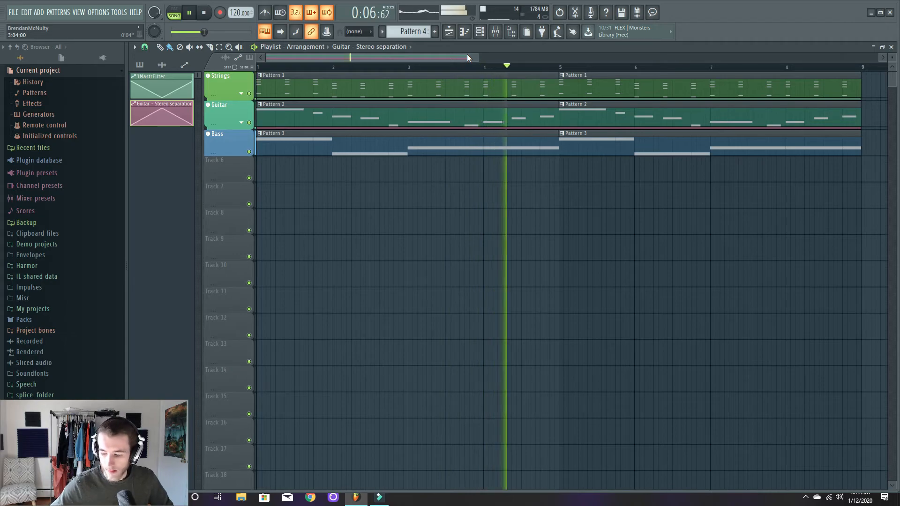
key("space")
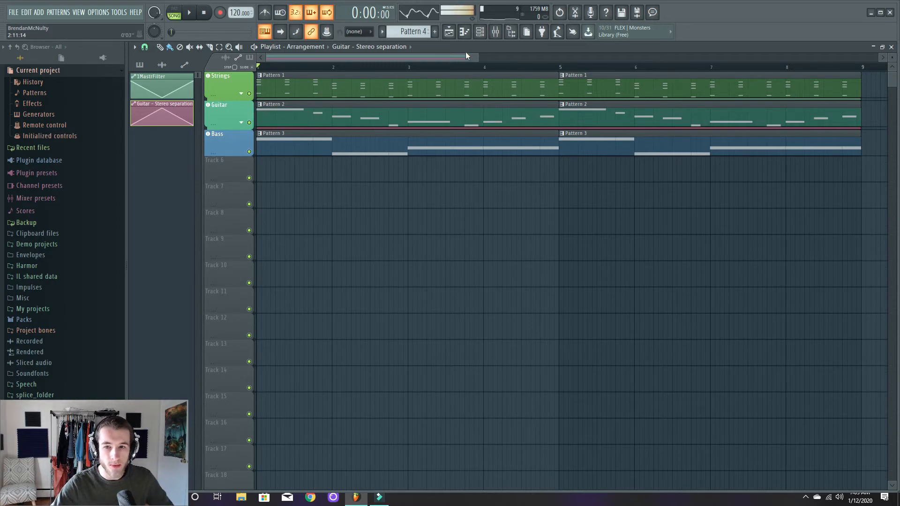
left_click_drag(475, 56, 454, 55)
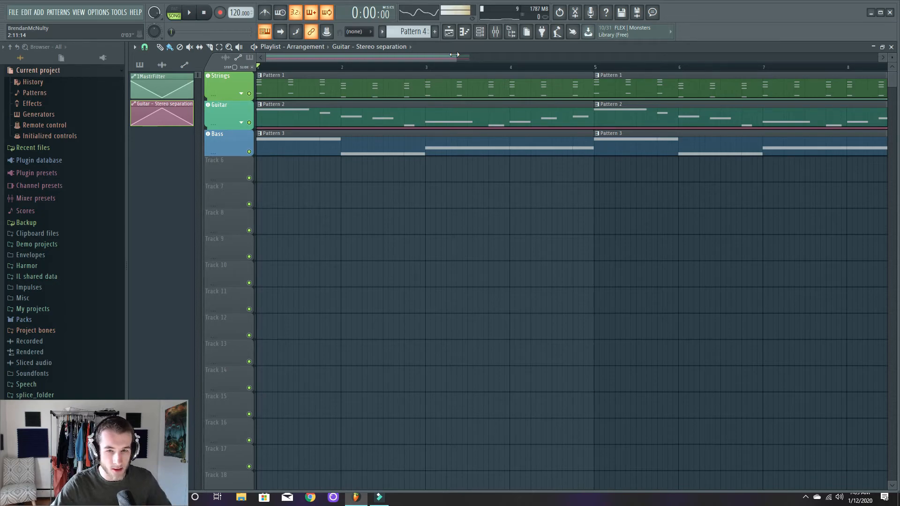
left_click_drag(454, 54, 464, 52)
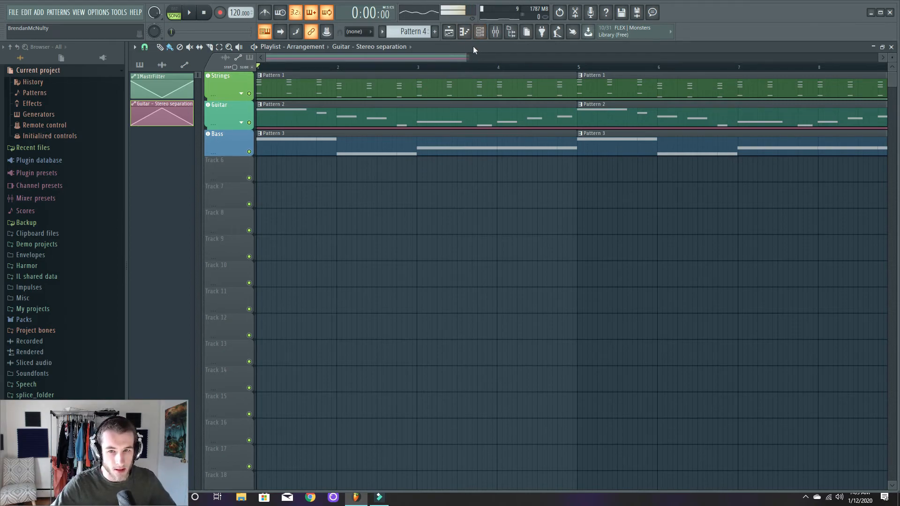
left_click_drag(467, 54, 469, 54)
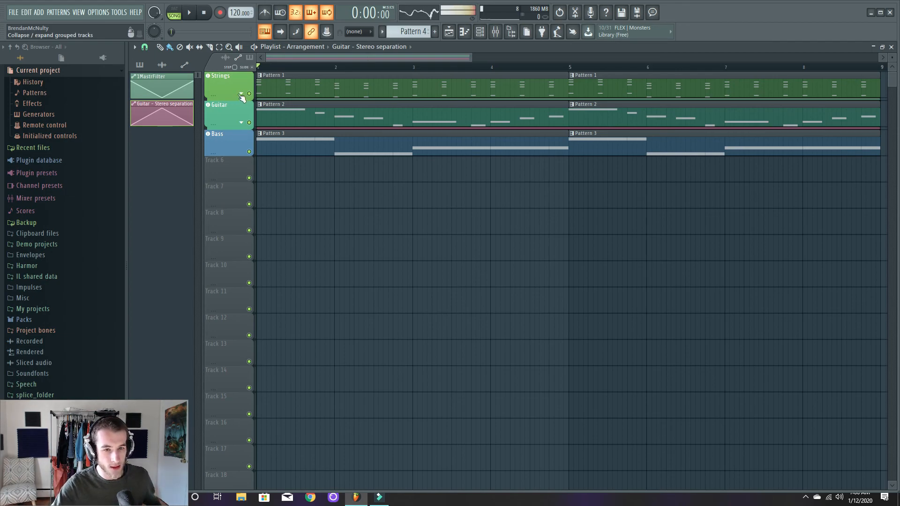
Increase the heights of the Bass, Guitar and Strings playlist tracks.
left_click_drag(234, 156, 234, 169)
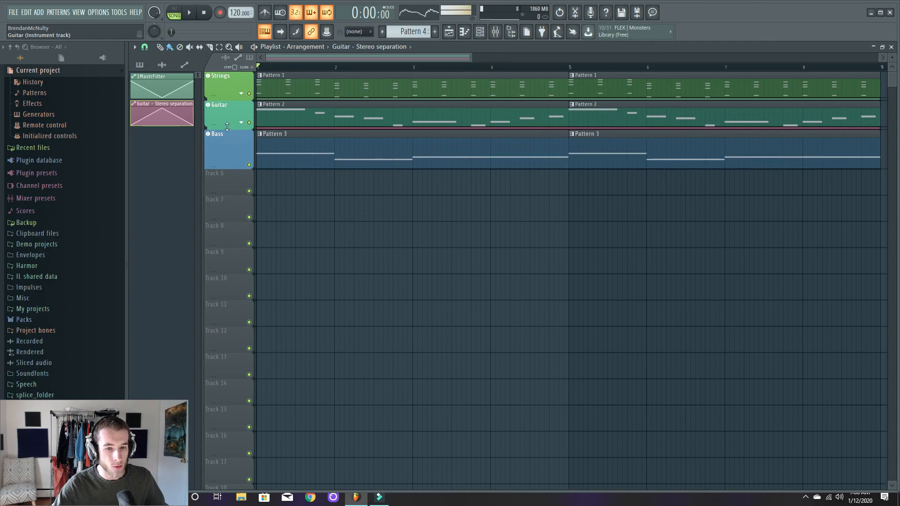
left_click_drag(228, 128, 229, 150)
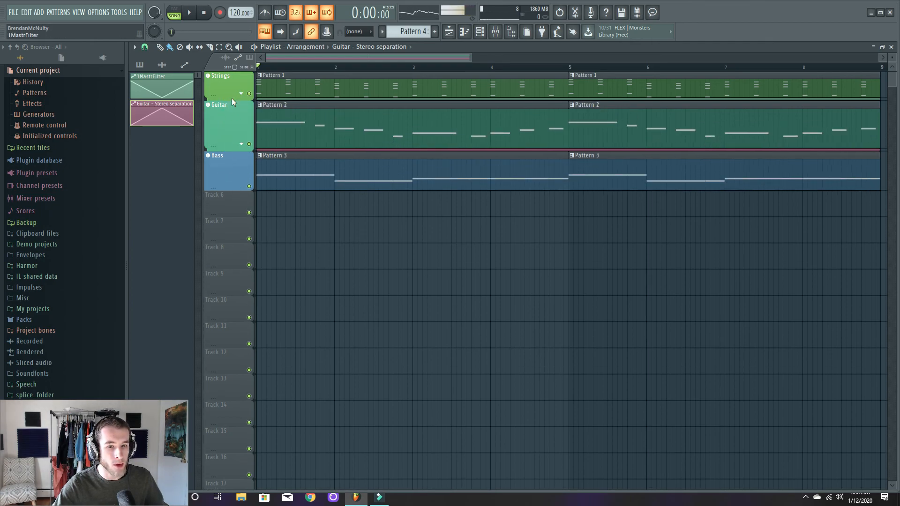
left_click_drag(232, 97, 232, 113)
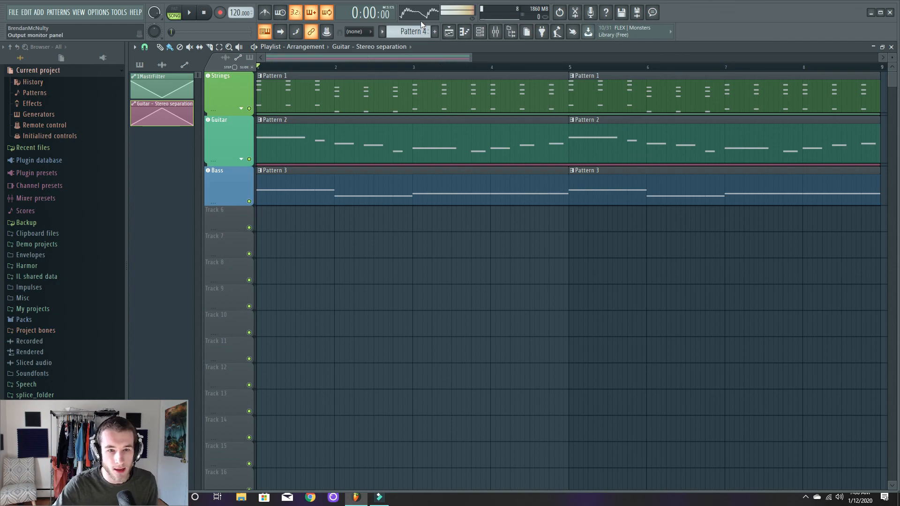
left_click_drag(470, 56, 464, 57)
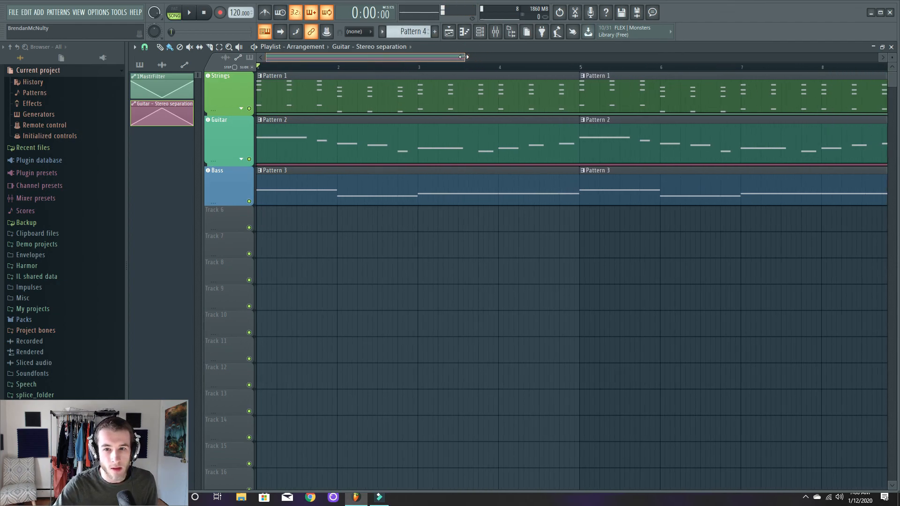
left_click(448, 39)
left_click(450, 39)
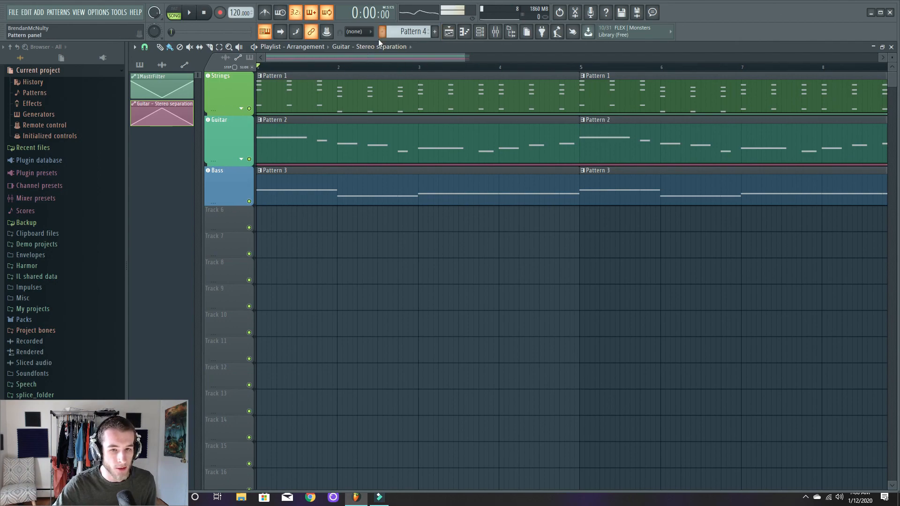
left_click_drag(464, 56, 474, 58)
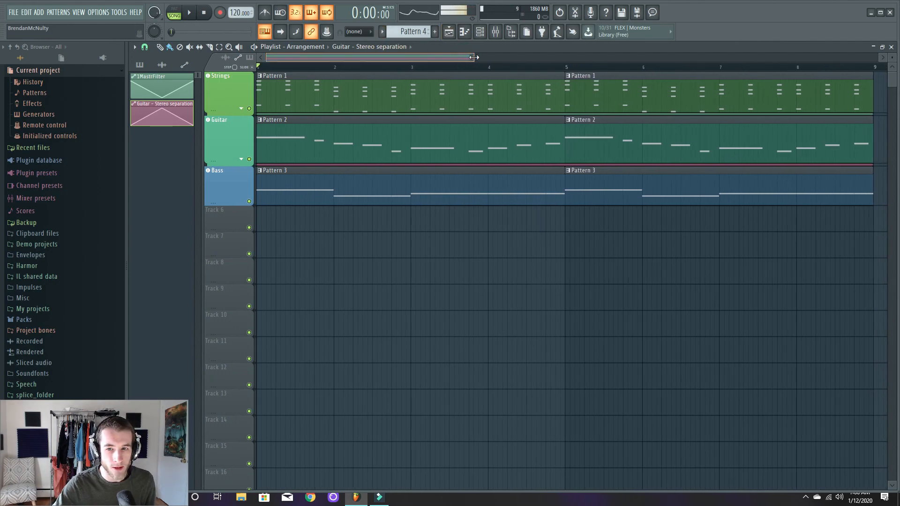